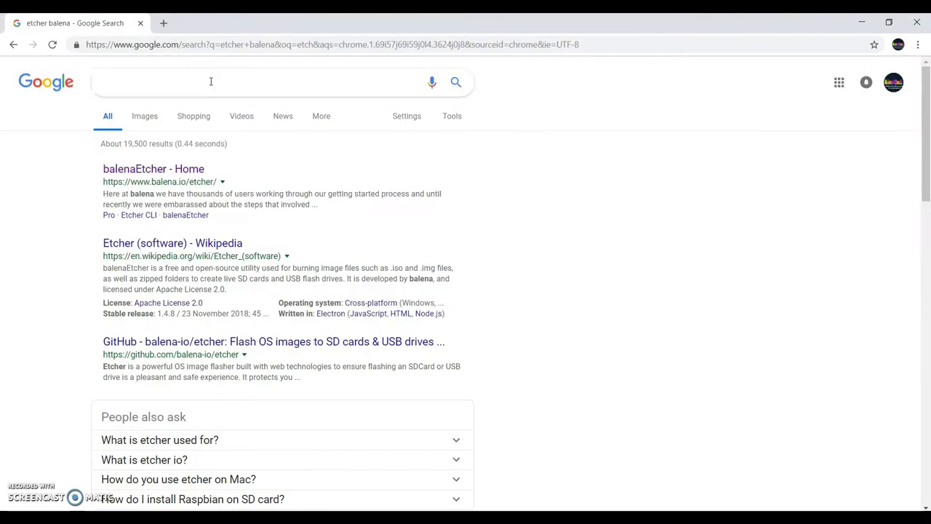
- Search the web for "winscp download" and open the official WinSCP download page
text(i)
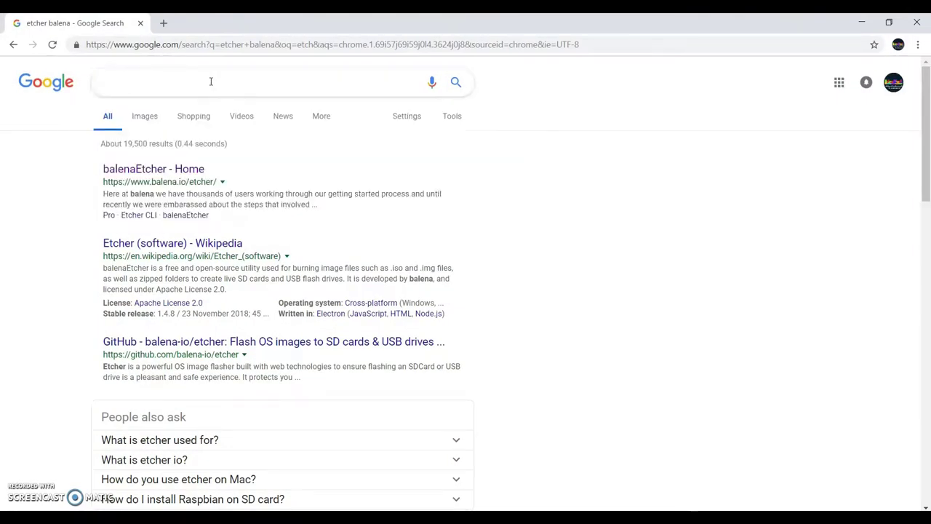
key(BackSpace)
text(winscp)
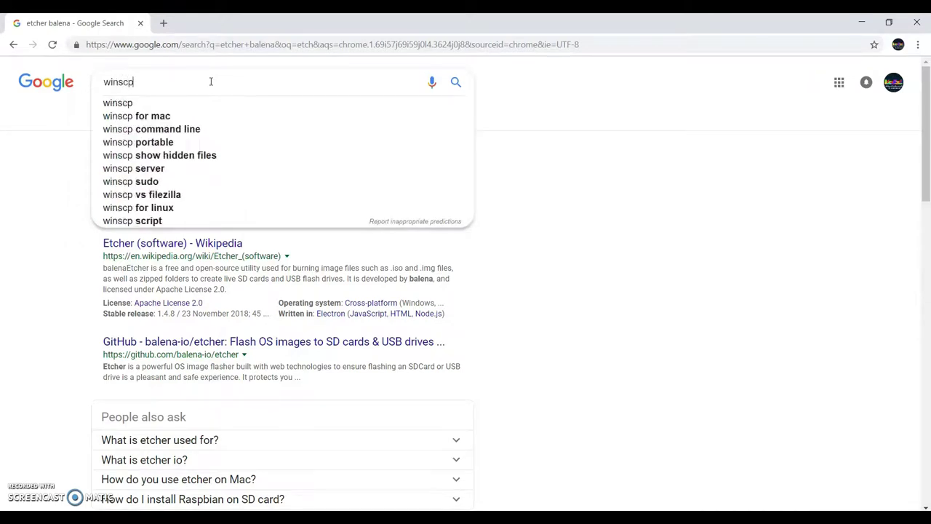
text( download)
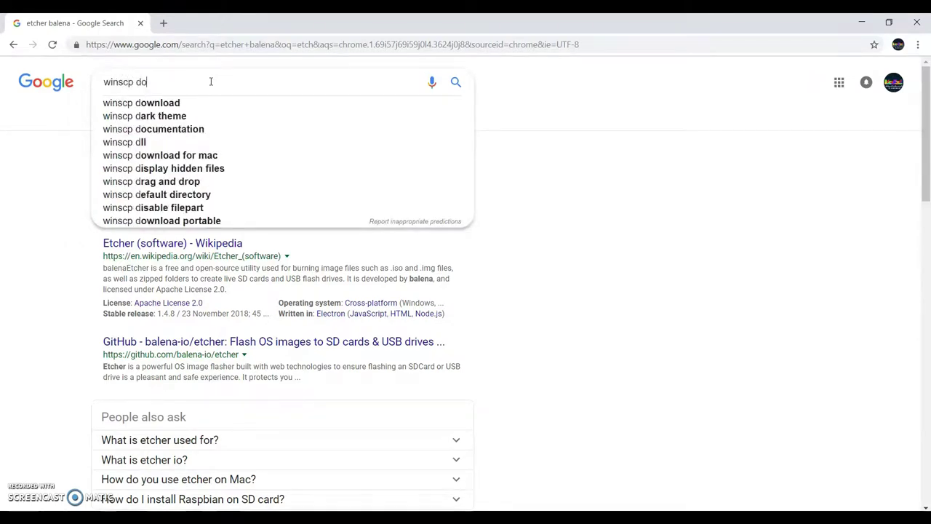
key(Return)
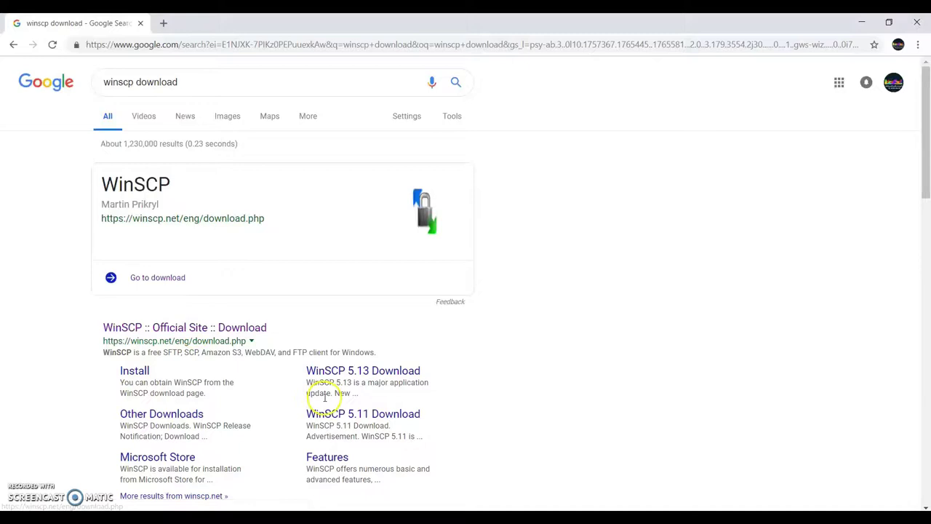
click(213, 334)
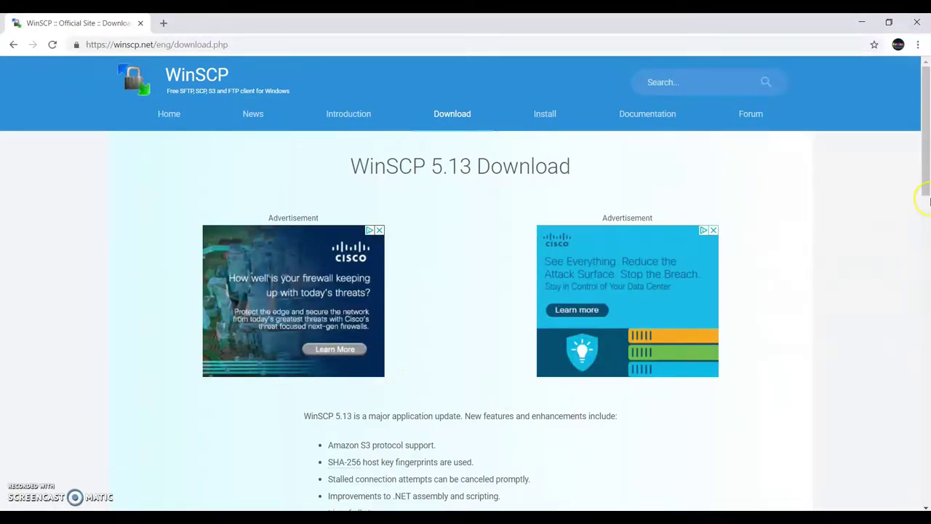
- Download the WinSCP 5.13.7 installer and start its setup, clearing the Downloads folder window out of the way
drag(926, 198, 926, 189)
drag(922, 152, 922, 223)
click(382, 298)
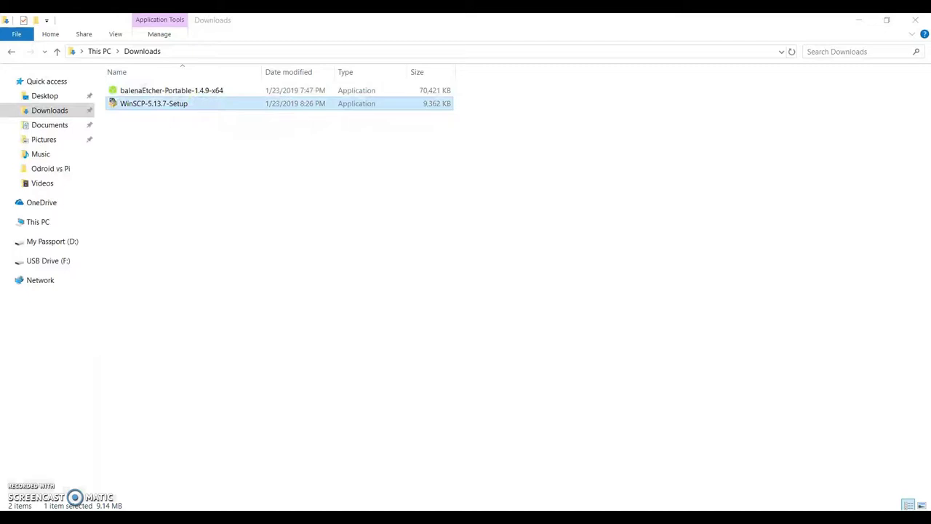
click(860, 20)
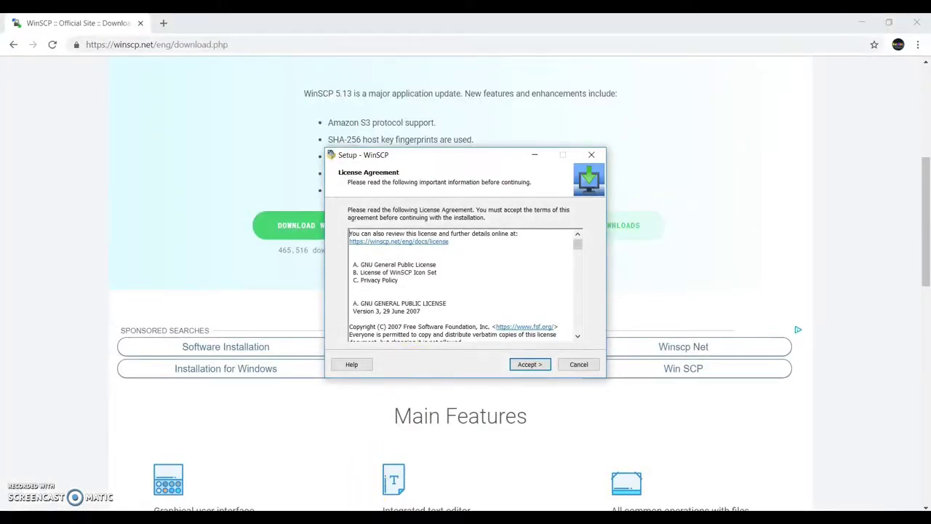
- Accept the license agreement and choose a custom installation into C:\Program Files (x86)\WinSCP
click(525, 366)
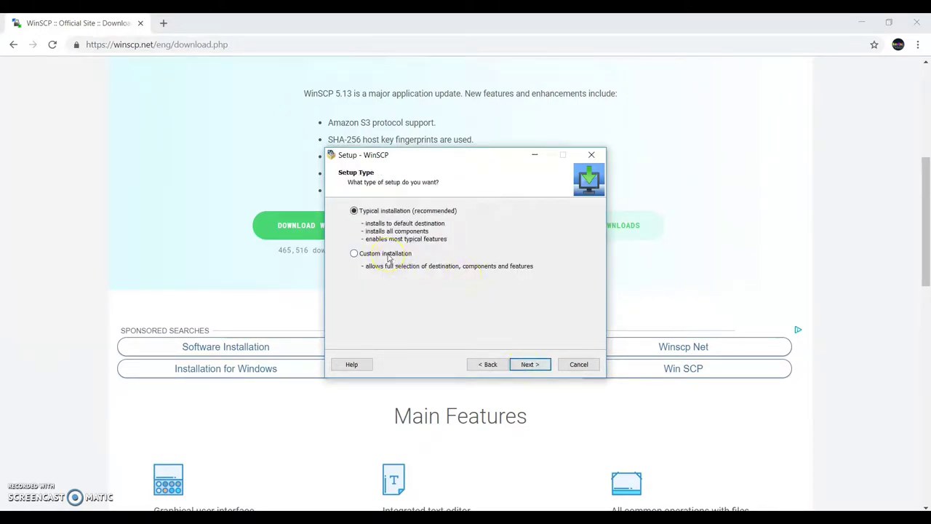
click(529, 367)
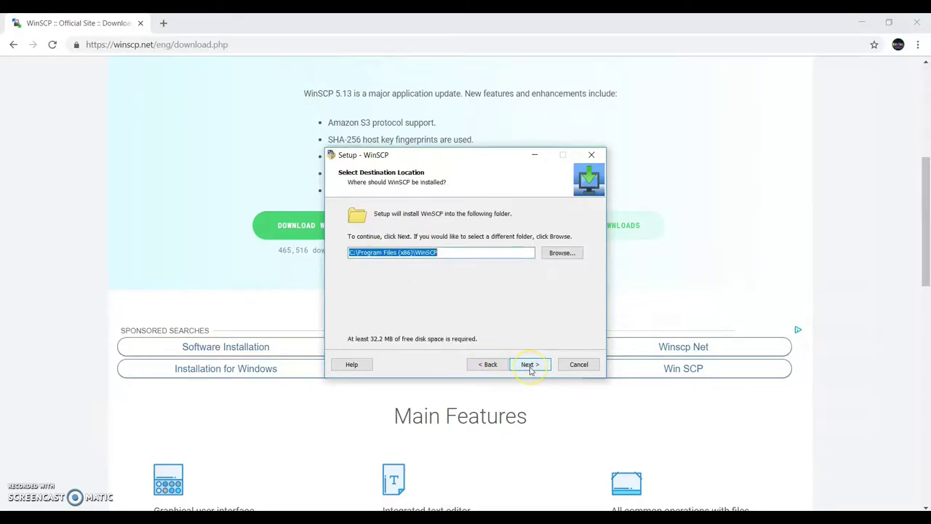
click(531, 368)
- Exclude the Translations component, keep the default additional tasks and Commander interface style, and install WinSCP
click(431, 294)
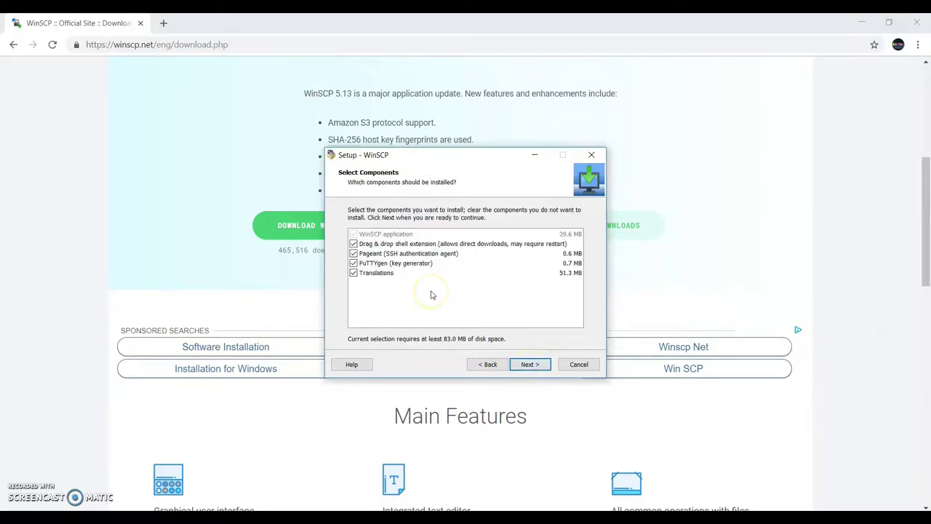
click(362, 274)
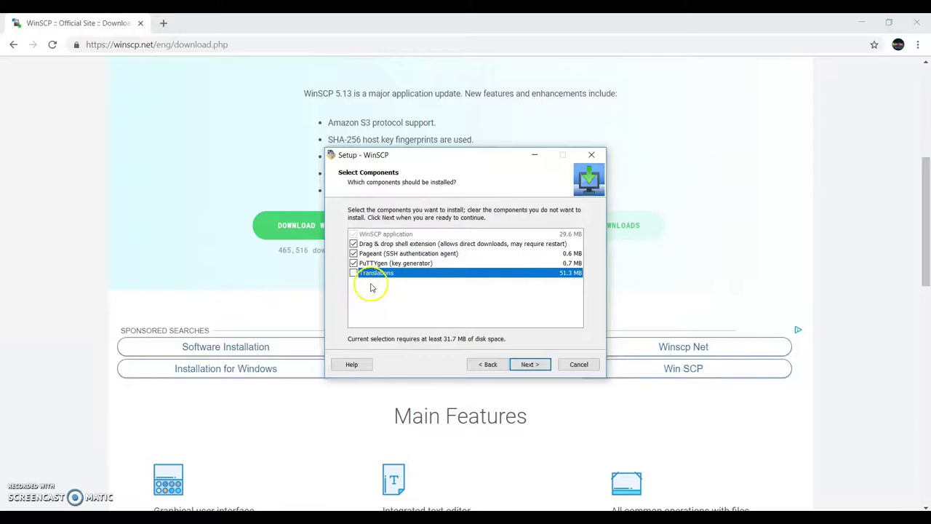
click(531, 369)
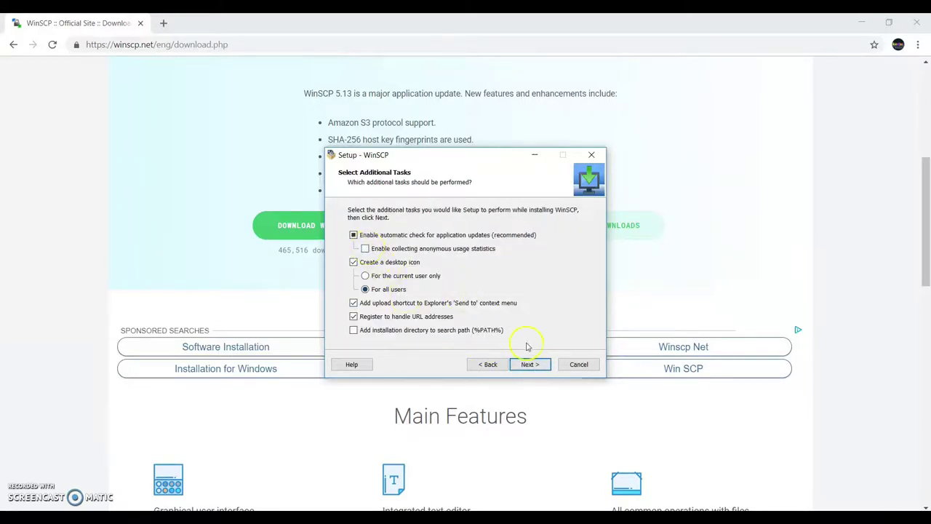
click(530, 367)
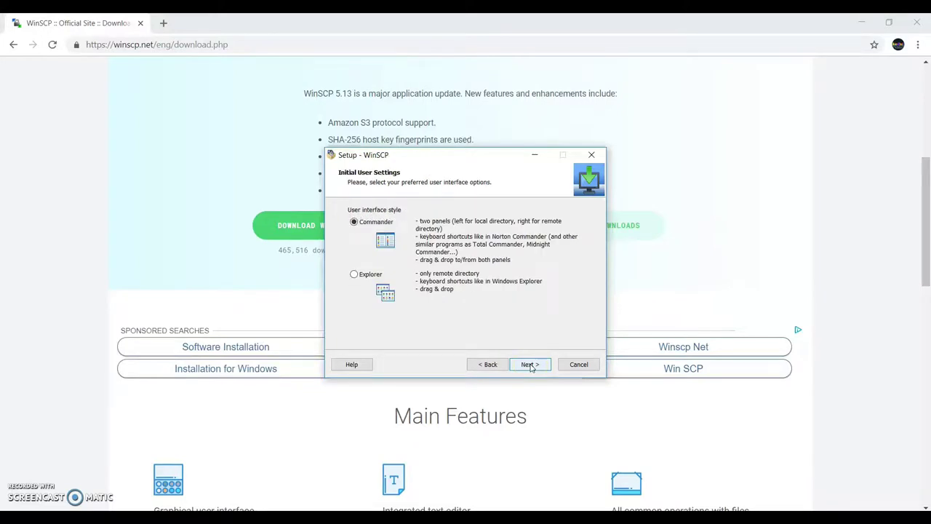
click(531, 365)
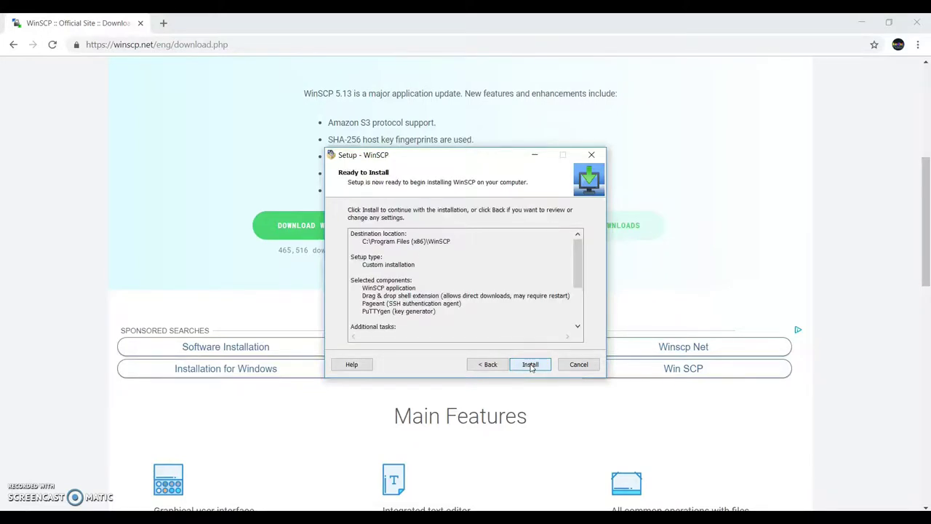
click(531, 365)
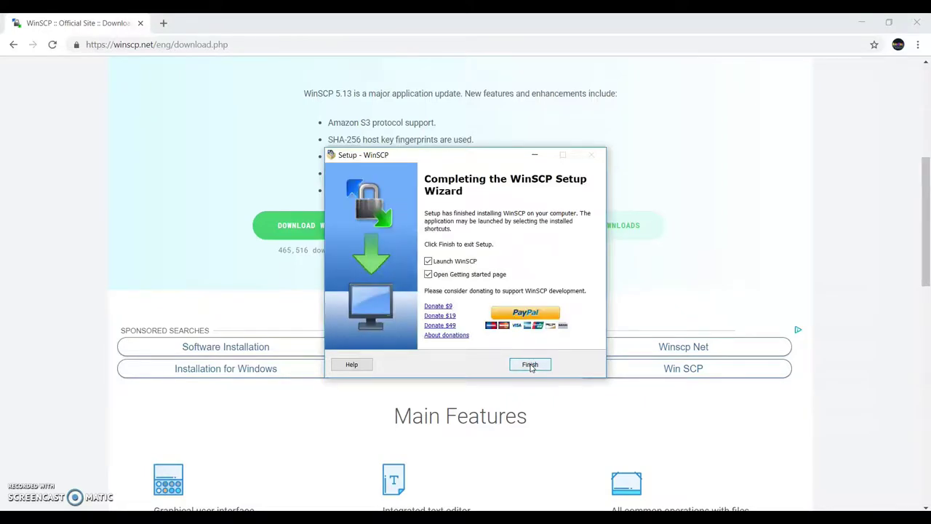
- Finish the setup with WinSCP launching but without the Getting started page, and minimize the browser
click(429, 275)
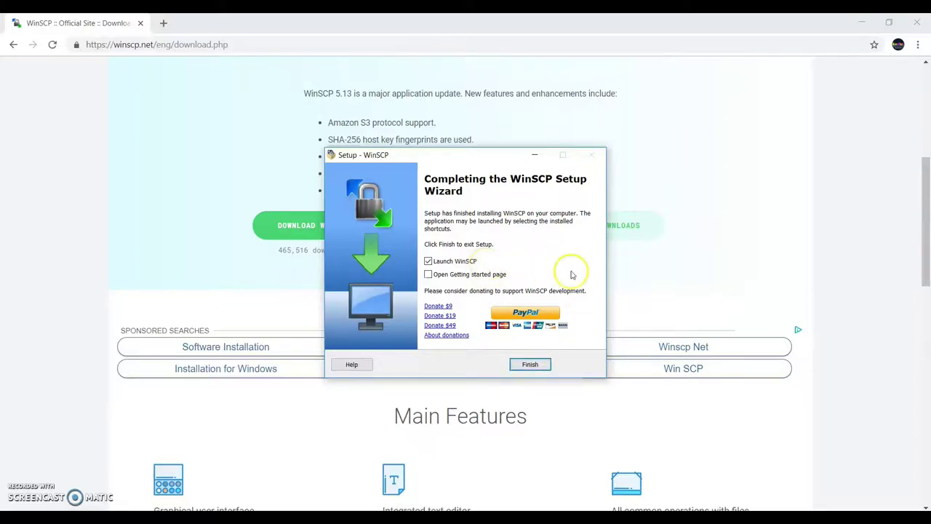
click(528, 365)
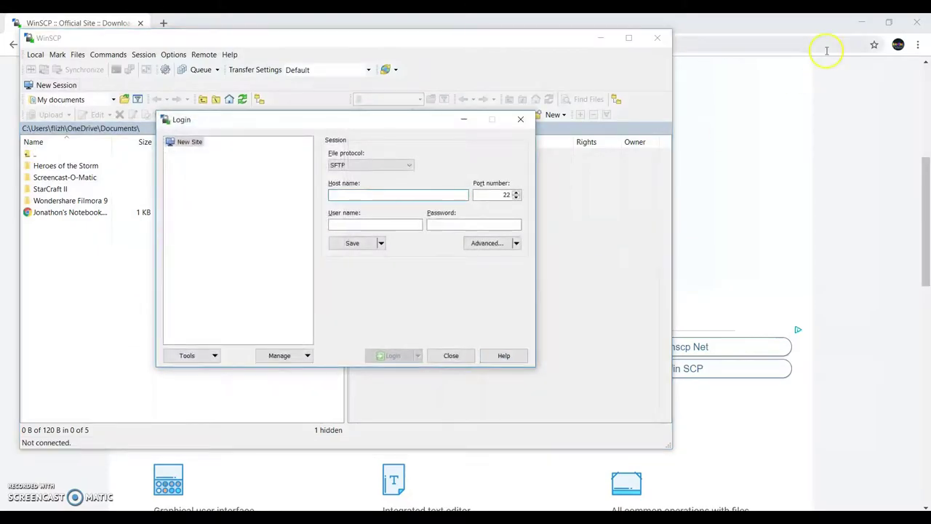
click(860, 31)
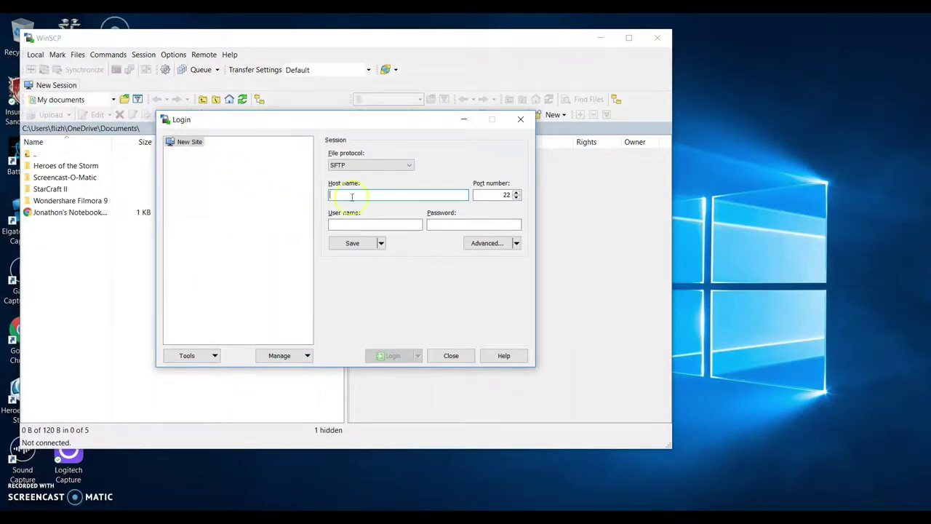
- Set up an SCP session to host 192.168.1.30 with user name pi and enter the account password
click(404, 169)
click(405, 169)
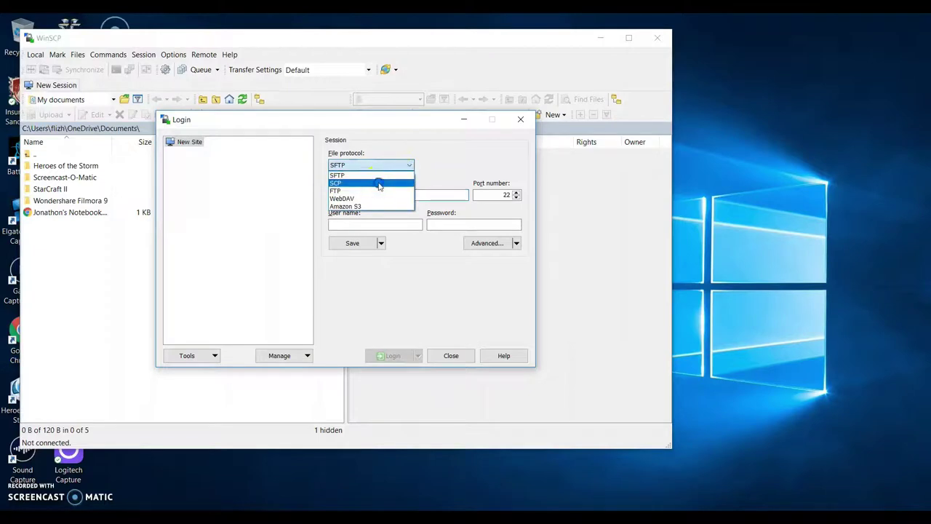
click(379, 183)
click(360, 195)
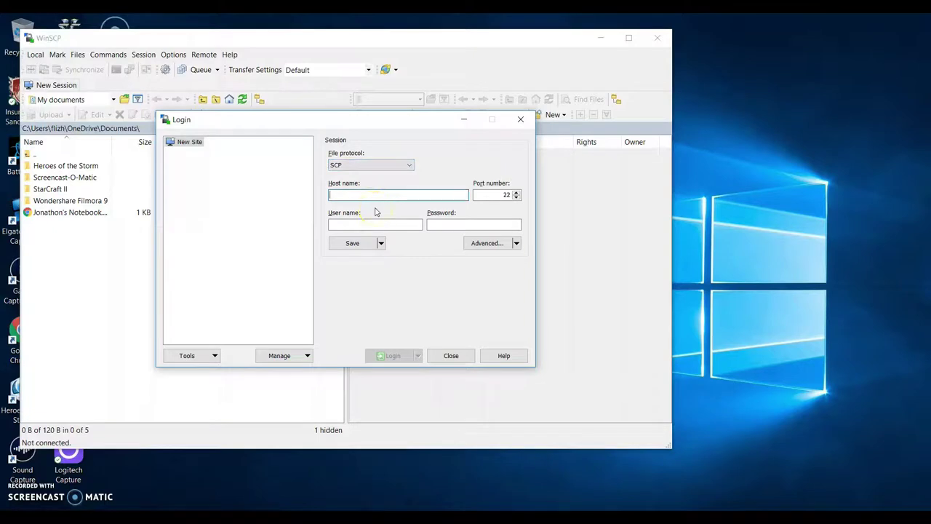
text(192.168.1.30)
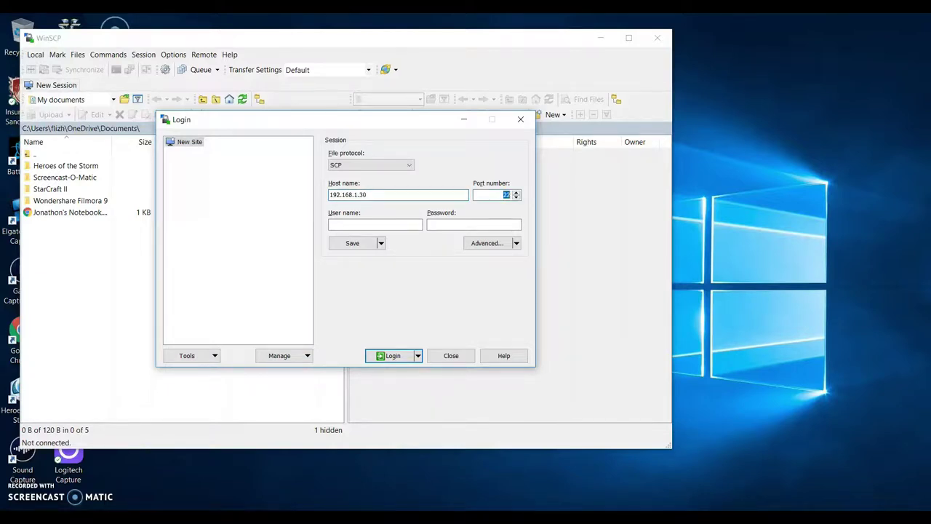
key(Tab)
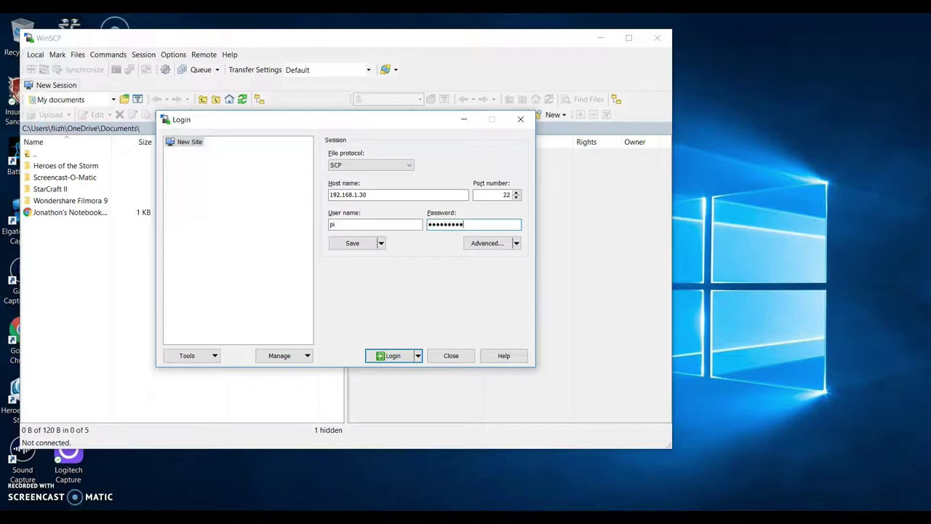
click(360, 245)
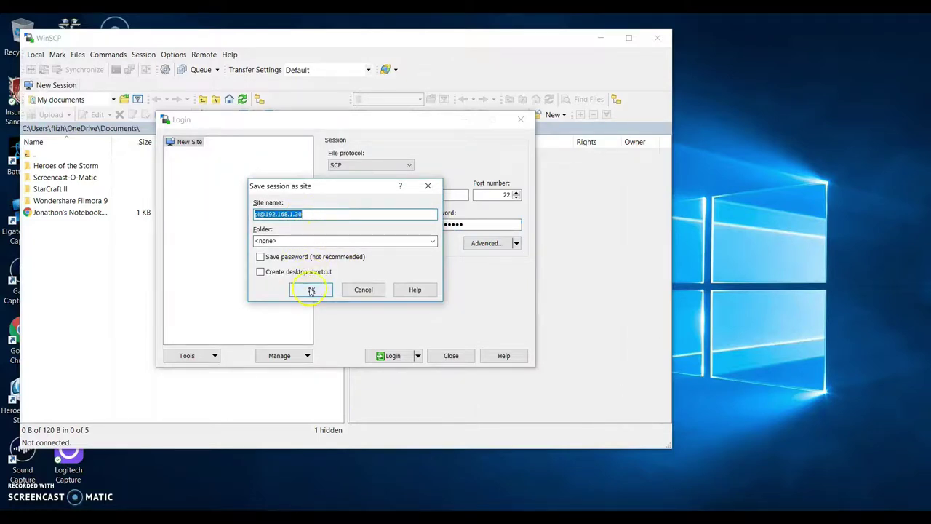
click(259, 256)
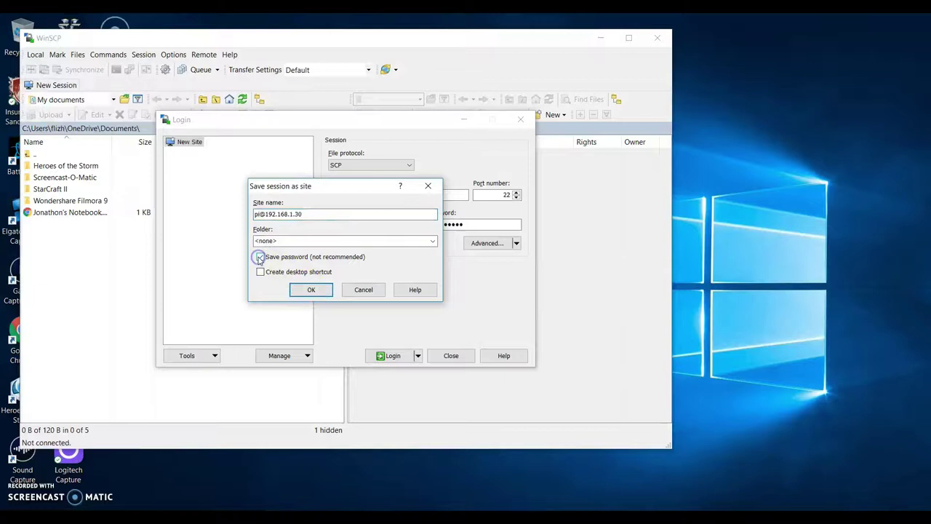
click(305, 291)
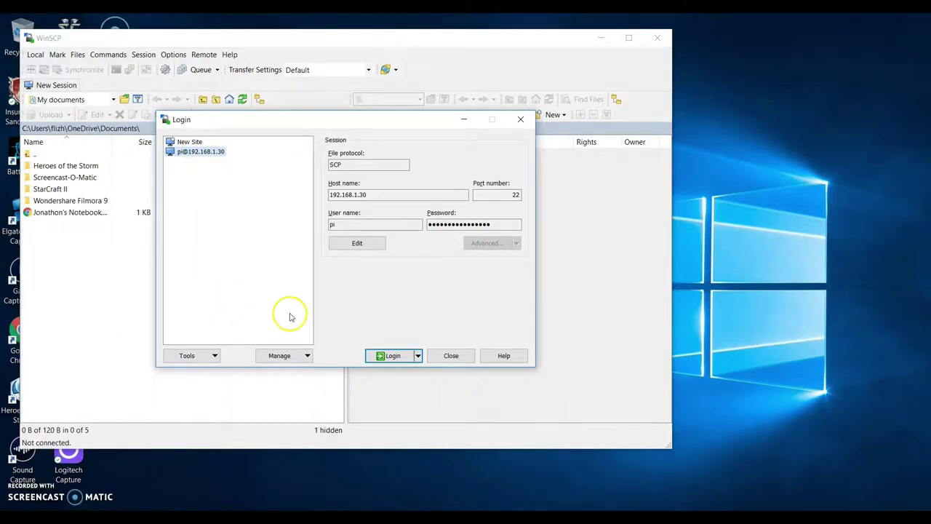
- Log in to the saved site, trust the server's host key, and maximize the WinSCP window
click(389, 356)
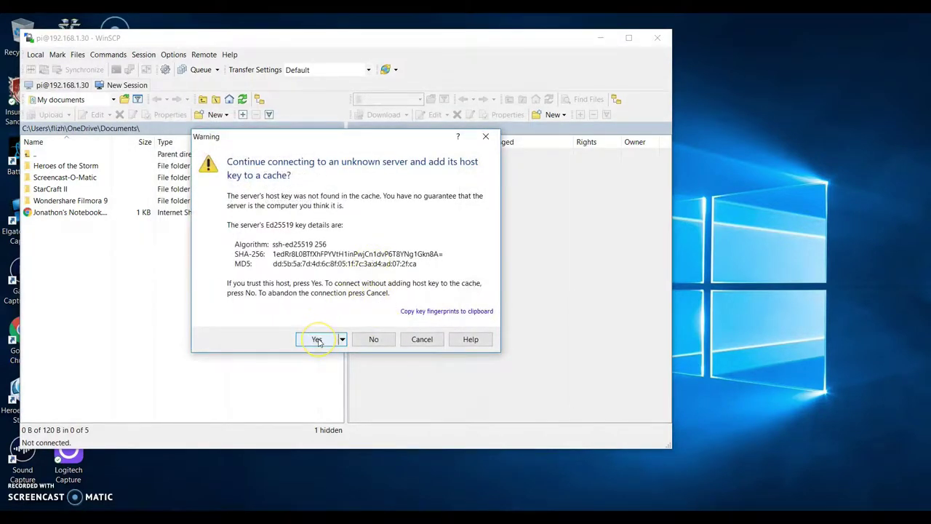
click(318, 341)
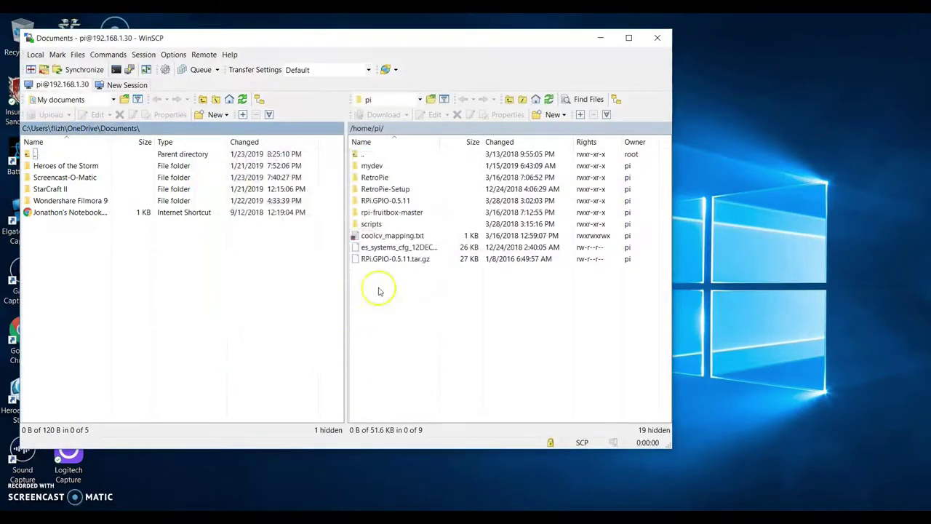
click(629, 37)
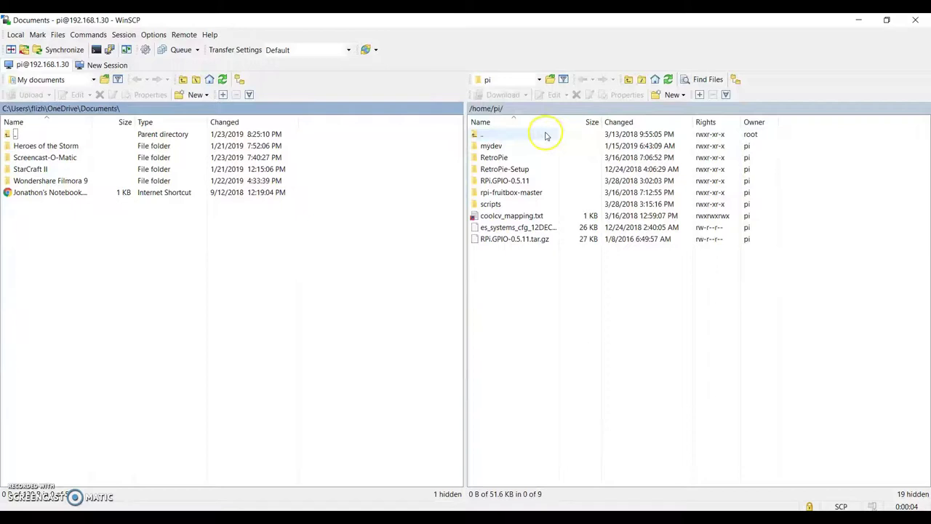
- Switch the remote directory to the root folder and widen the Name column of the local file list
click(540, 80)
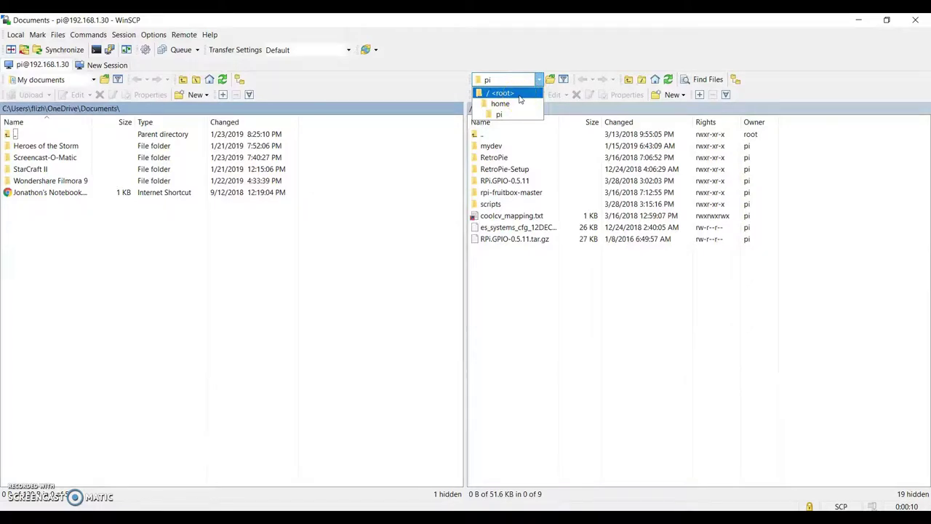
click(521, 100)
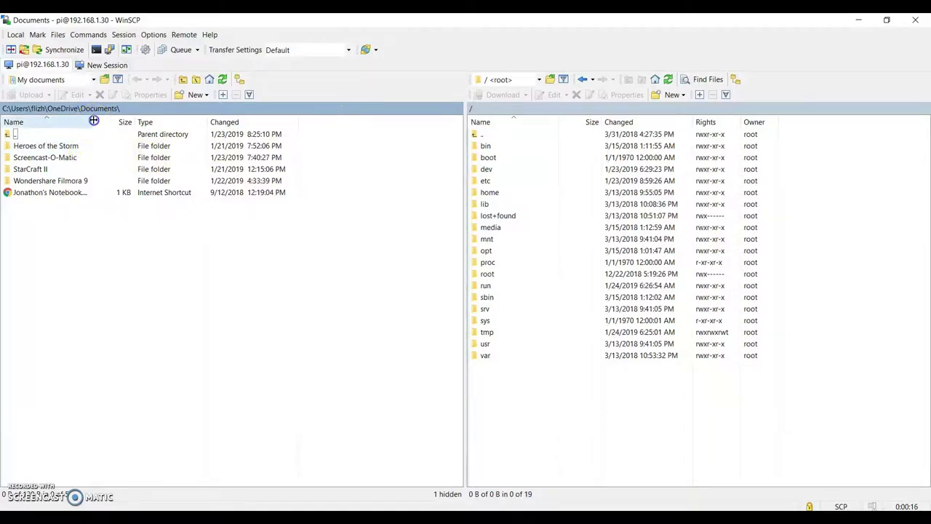
drag(94, 121, 161, 129)
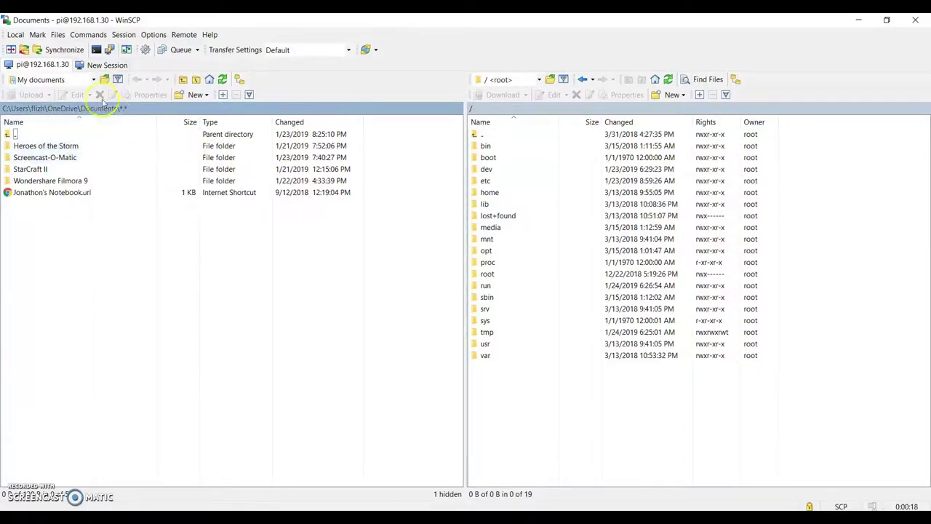
- Browse up from the local Documents folder to the user's folder and switch the local directory to Desktop
click(93, 80)
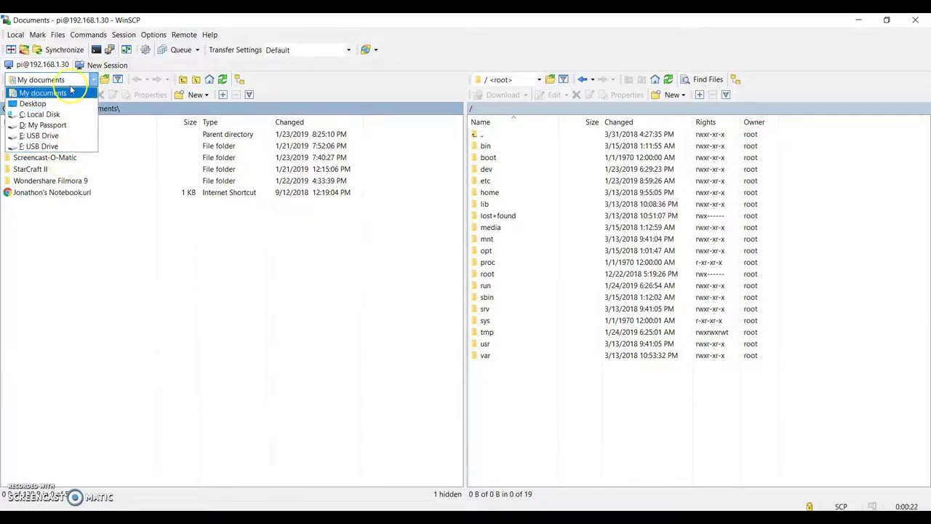
click(96, 261)
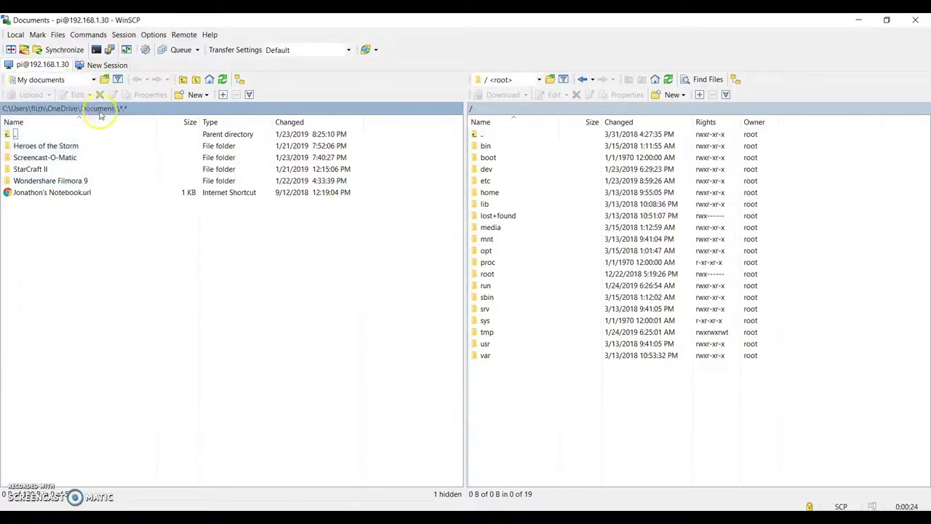
click(183, 80)
click(183, 79)
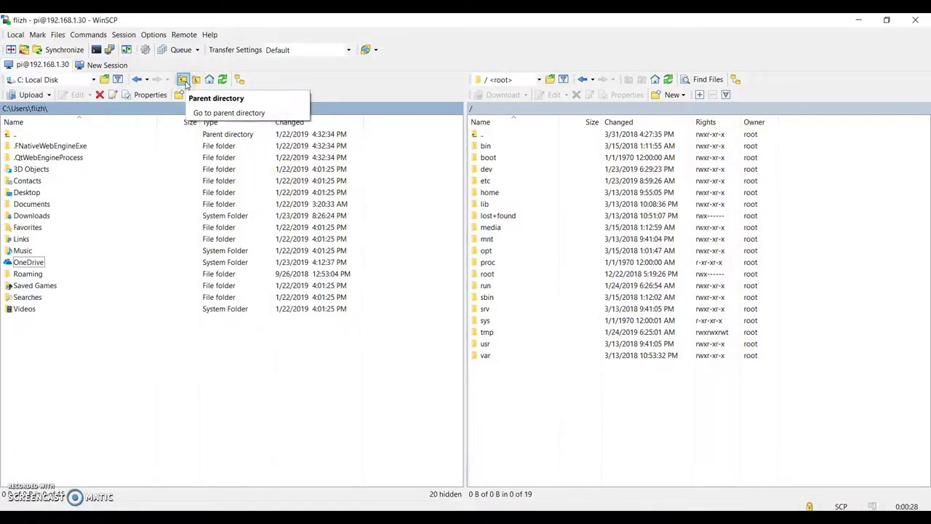
click(93, 78)
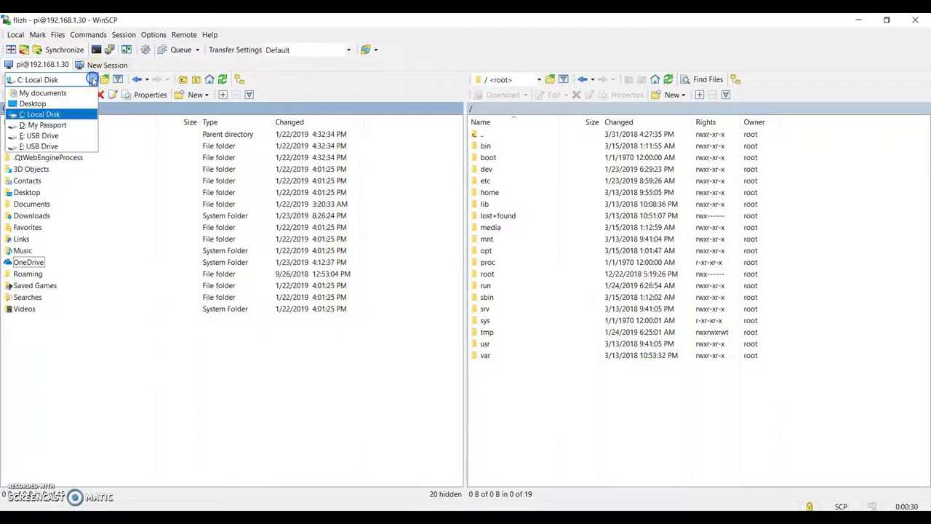
click(79, 101)
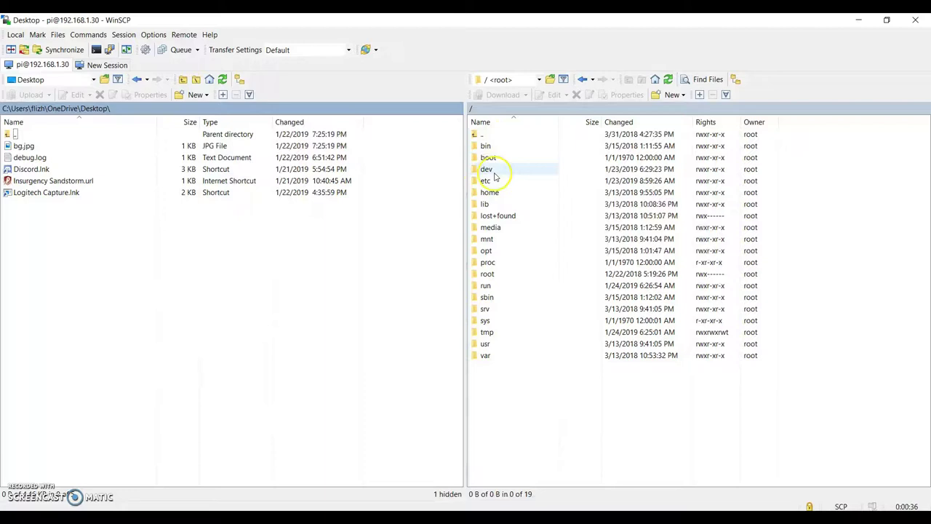
- Open the remote folder /opt/retropie/configs/mame-advmame and select its advmame-0.94.rc file
double_click(498, 251)
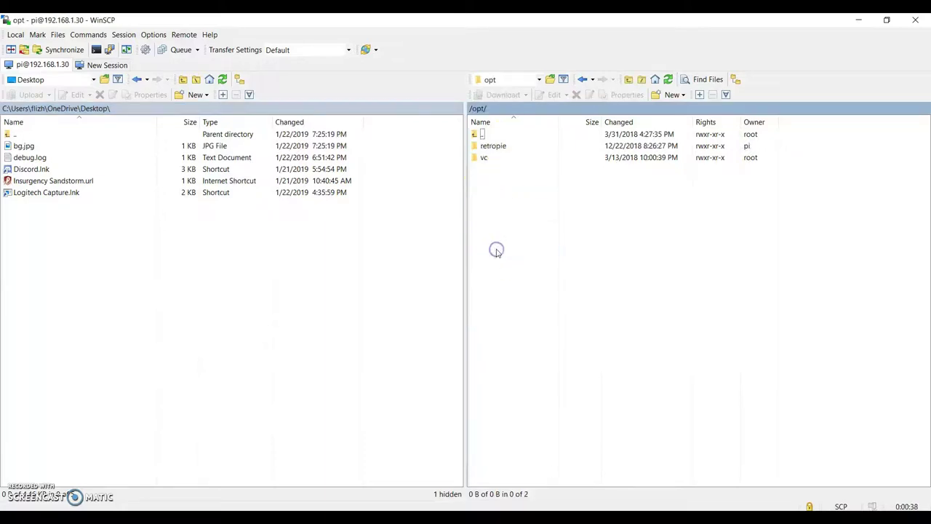
double_click(505, 146)
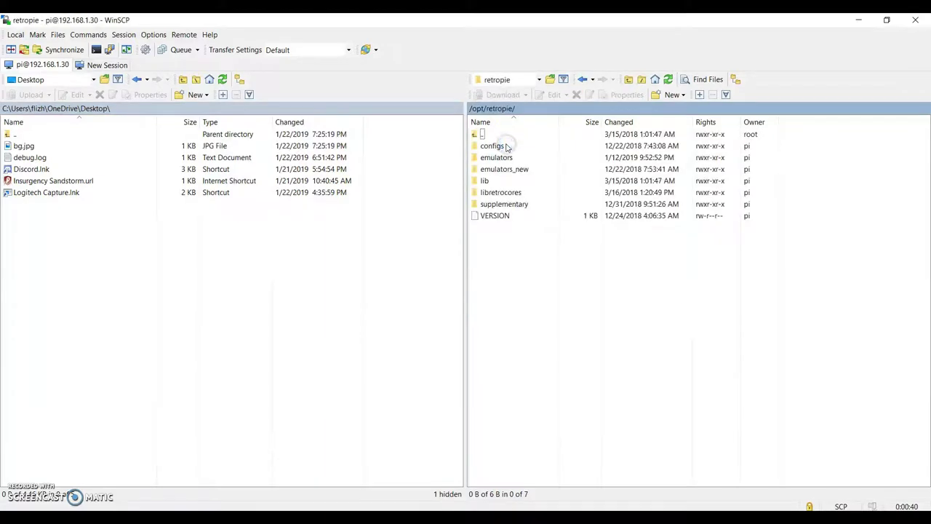
double_click(502, 146)
click(480, 135)
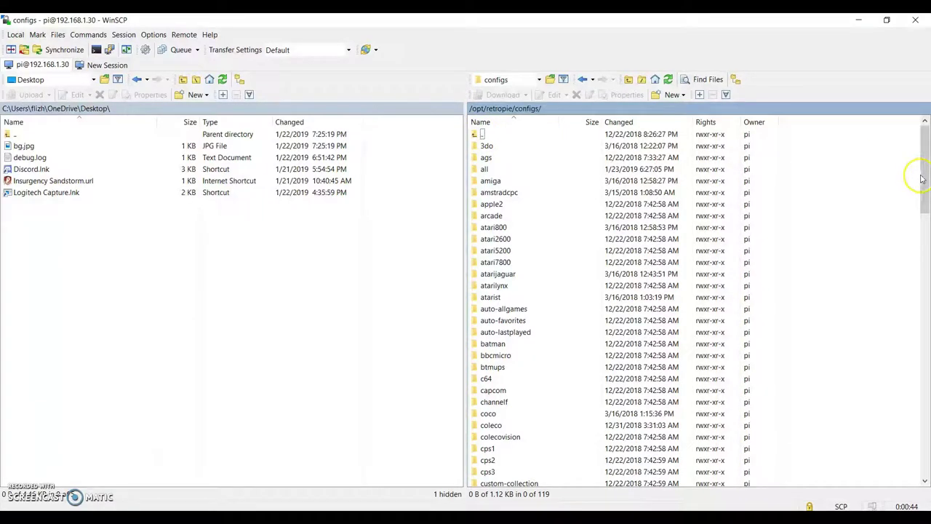
drag(922, 179, 920, 318)
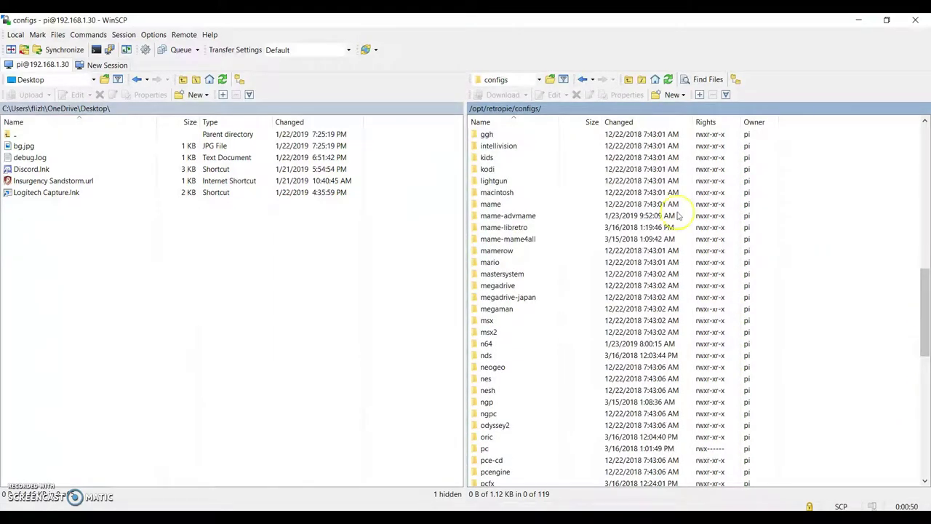
click(522, 215)
double_click(521, 216)
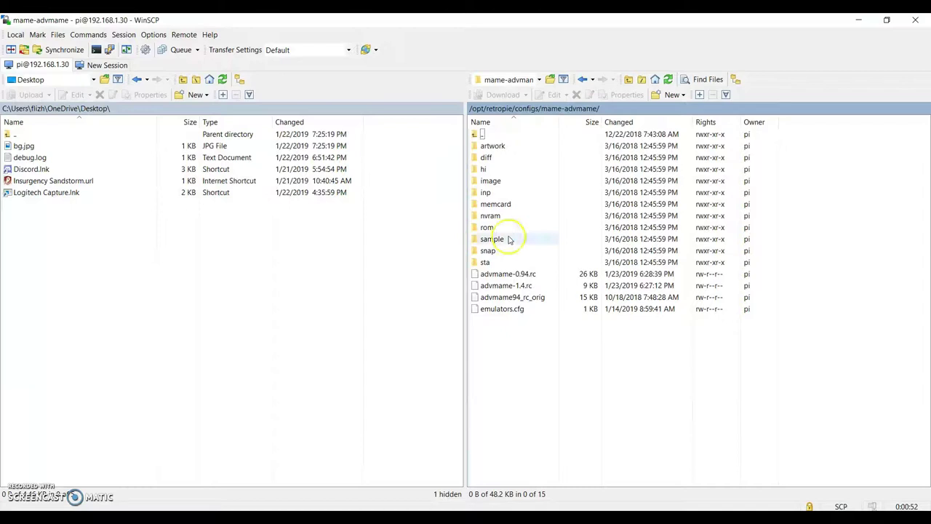
click(497, 275)
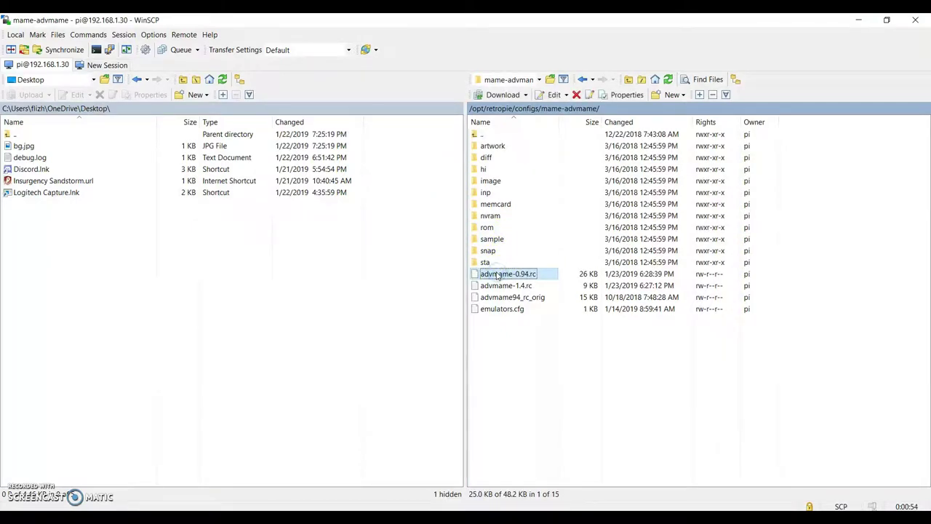
click(494, 287)
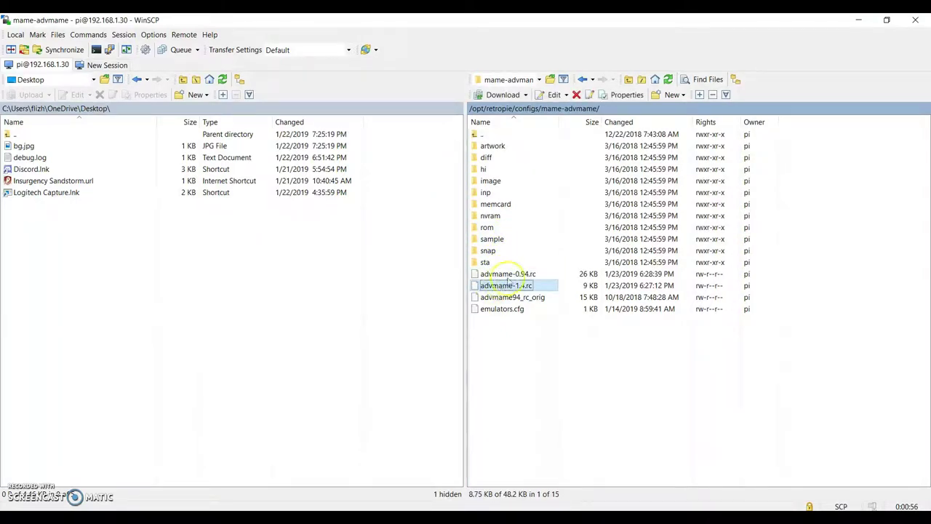
click(510, 275)
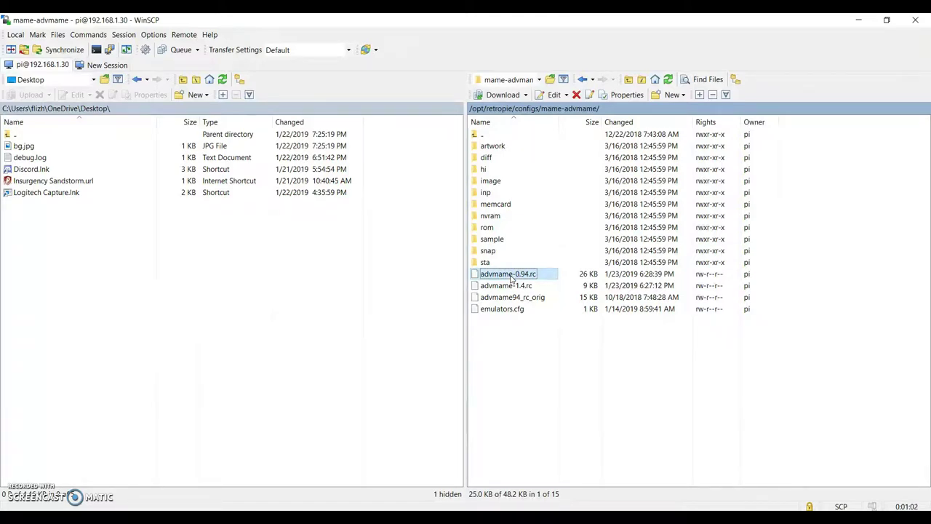
- Download the whole remote mame-advmame folder to the local Desktop, opting out of the transfer dialog for future downloads
click(628, 79)
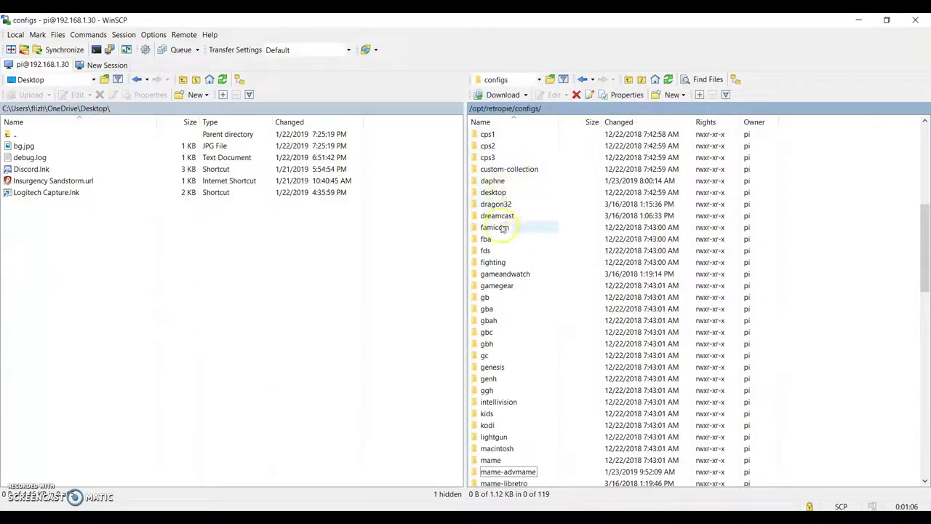
click(499, 473)
drag(226, 386, 46, 265)
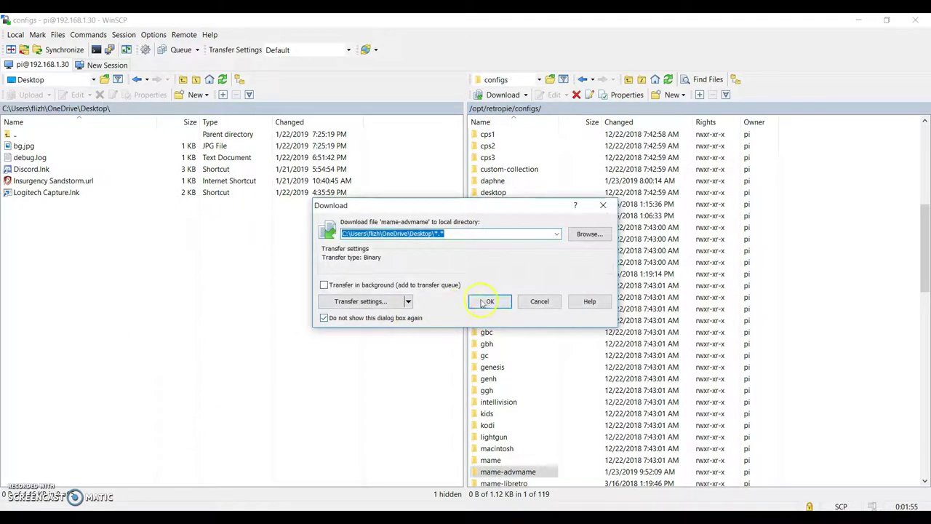
click(488, 302)
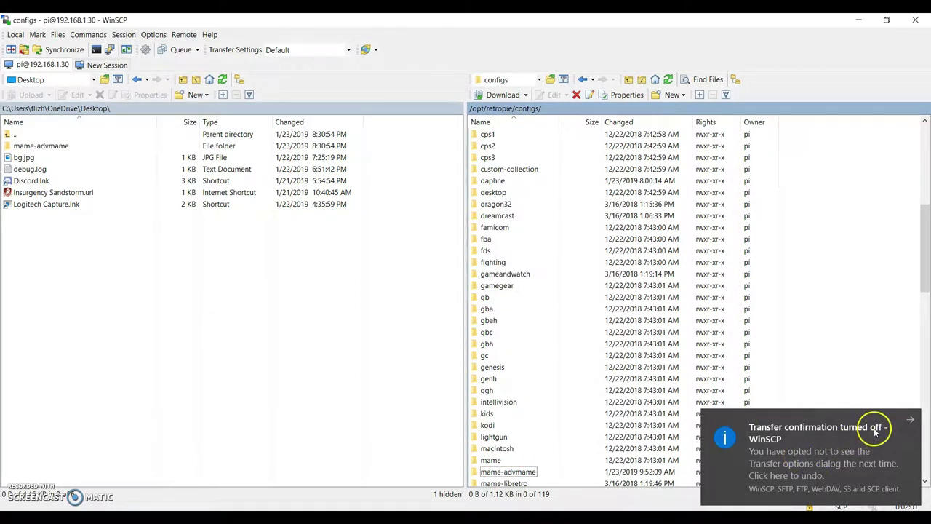
click(910, 420)
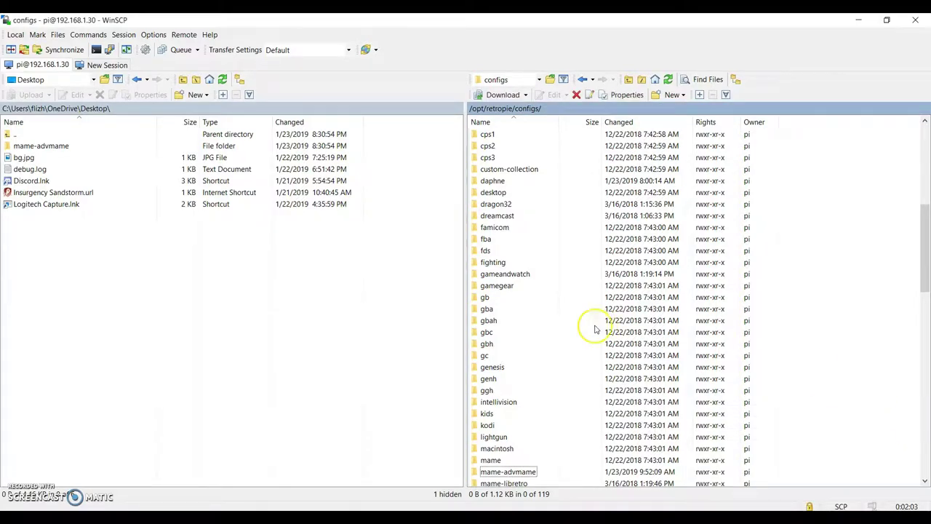
- Open advmame-0.94.rc from the local mame-advmame folder for editing
click(59, 225)
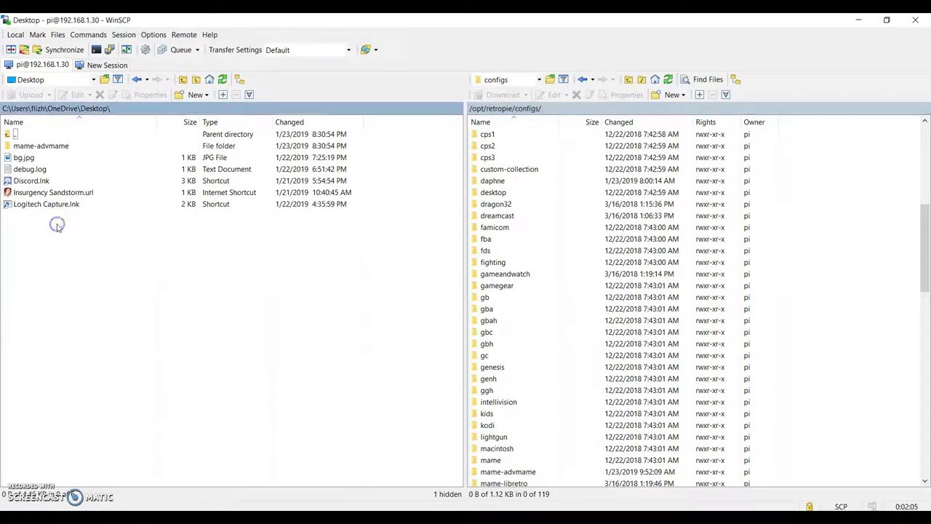
click(50, 145)
double_click(40, 145)
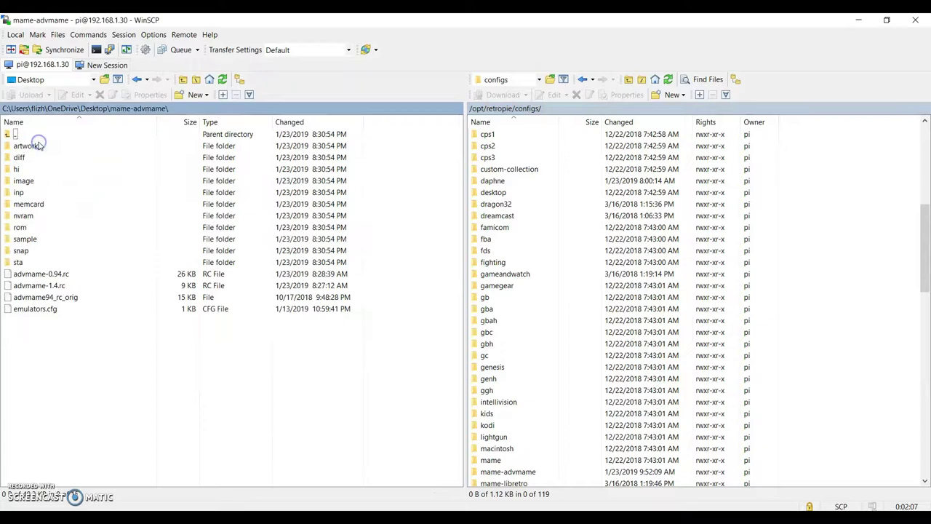
click(41, 275)
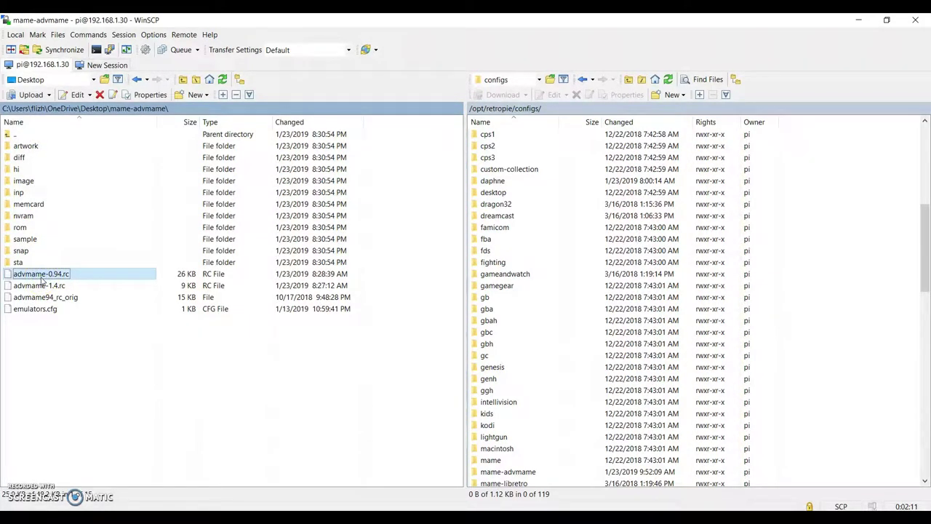
right_click(42, 277)
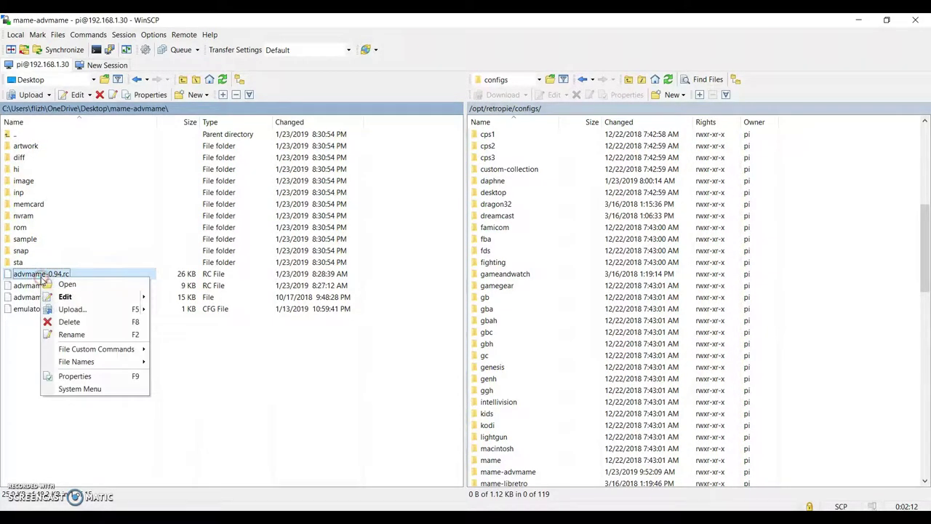
click(82, 300)
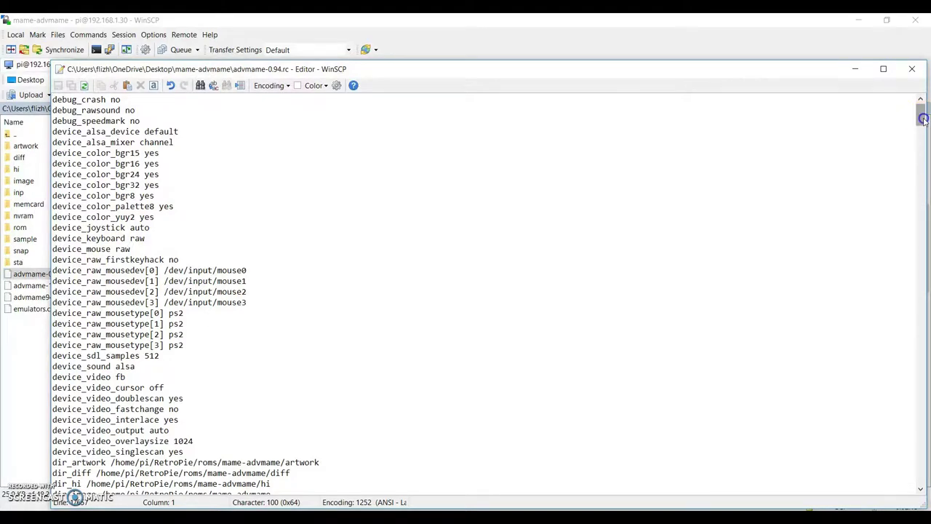
- Change the file's last line to cheyenne/input_map[coin1] joystick_button[0,5], save the file and close the editor
drag(922, 118, 881, 480)
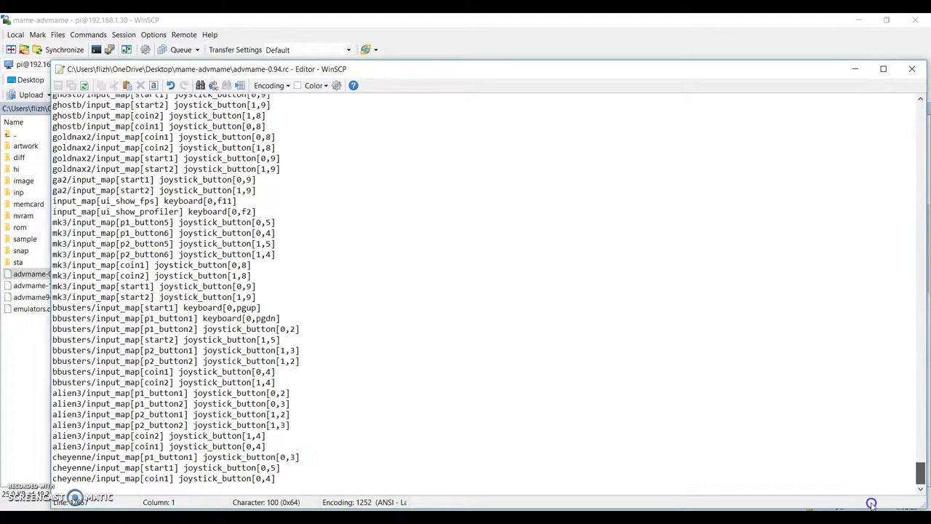
click(318, 477)
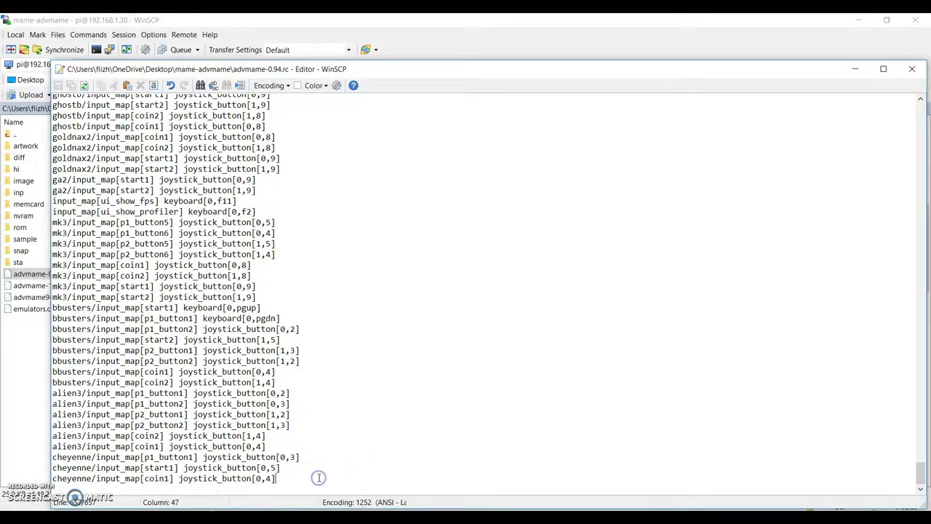
key(Return)
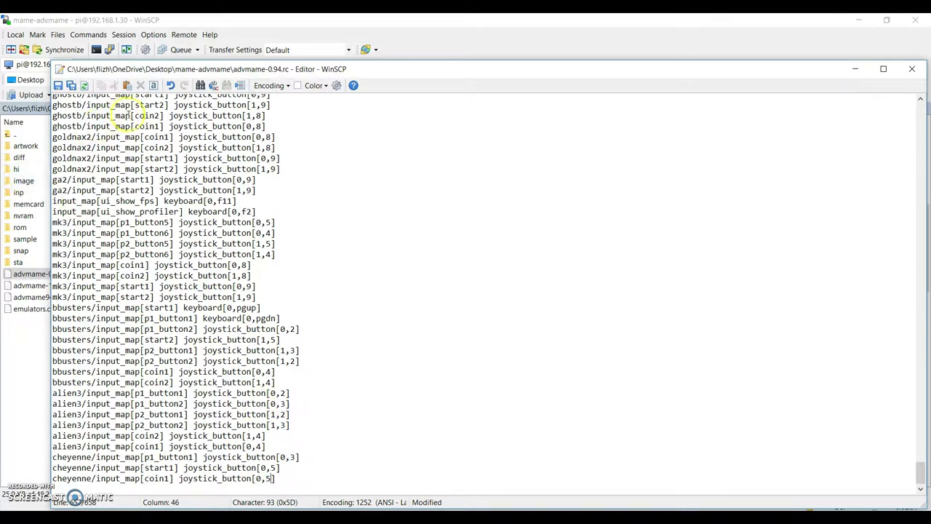
click(58, 86)
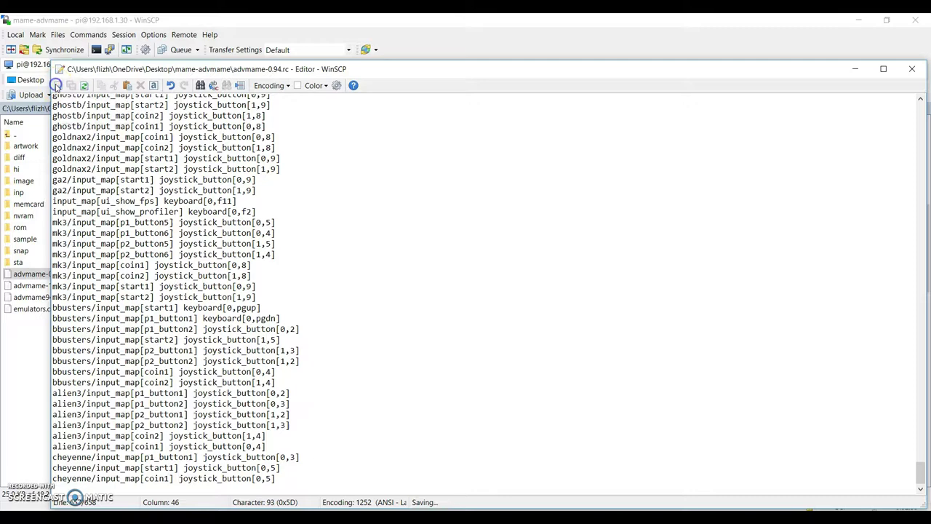
click(911, 69)
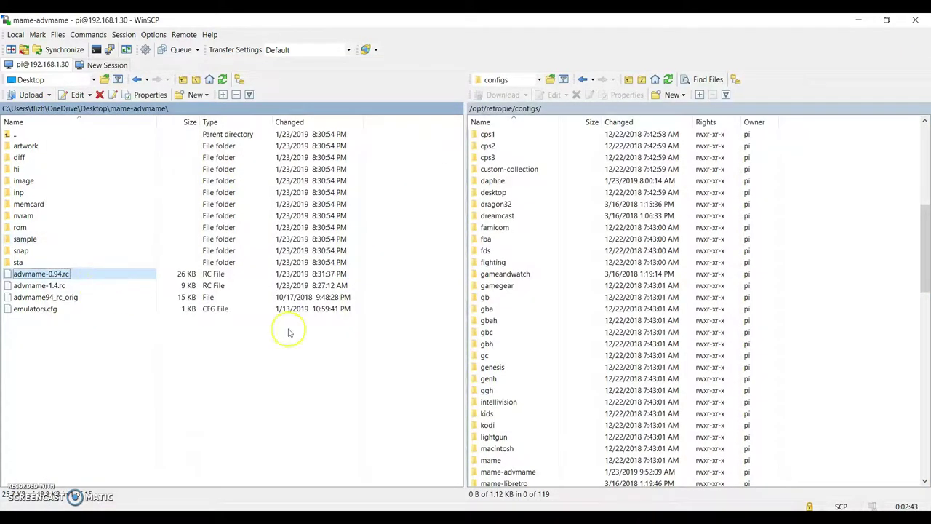
- In the remote mame-advmame folder, rename advmame-0.94.rc to advmame-0.94_original
drag(927, 234, 917, 309)
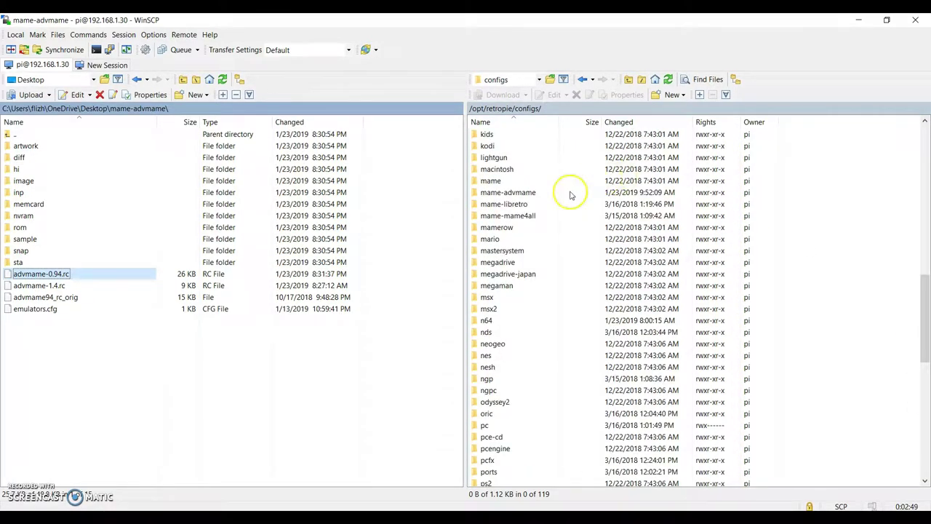
double_click(522, 194)
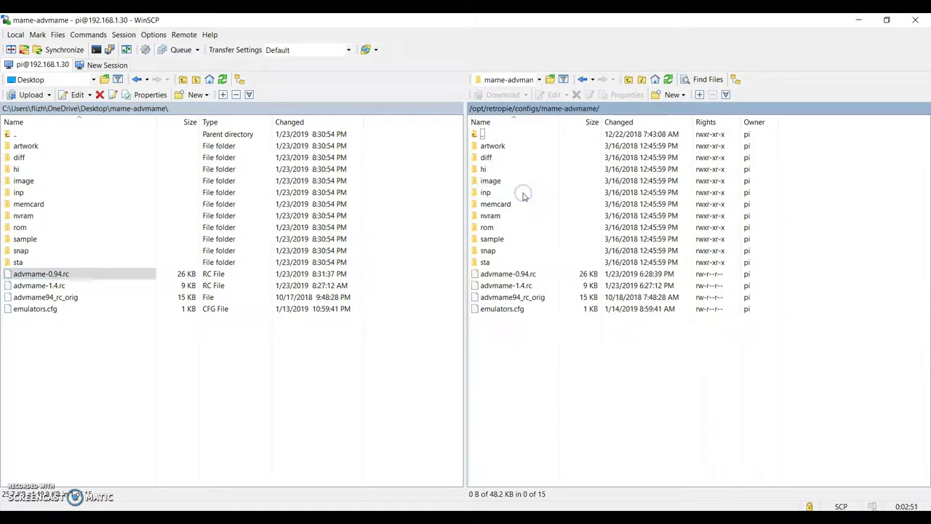
click(511, 274)
right_click(512, 276)
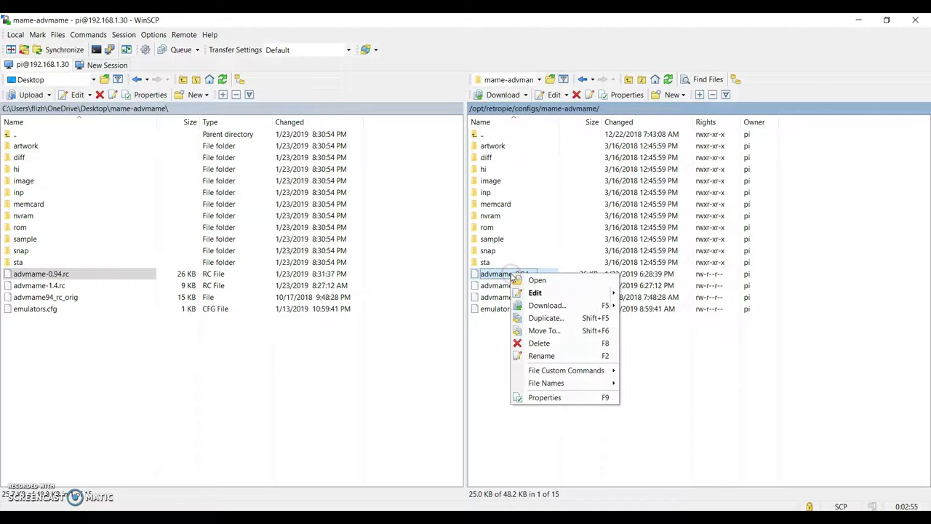
click(541, 356)
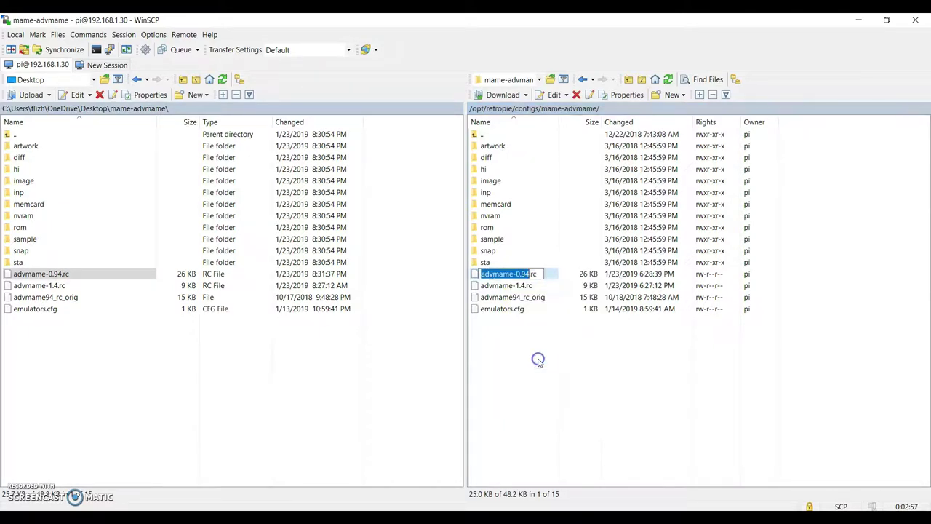
key(Right)
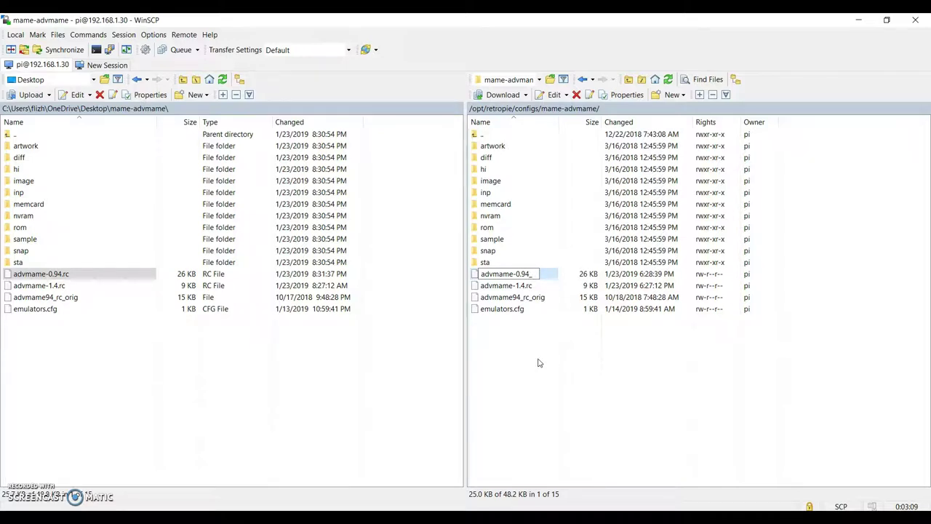
text(original)
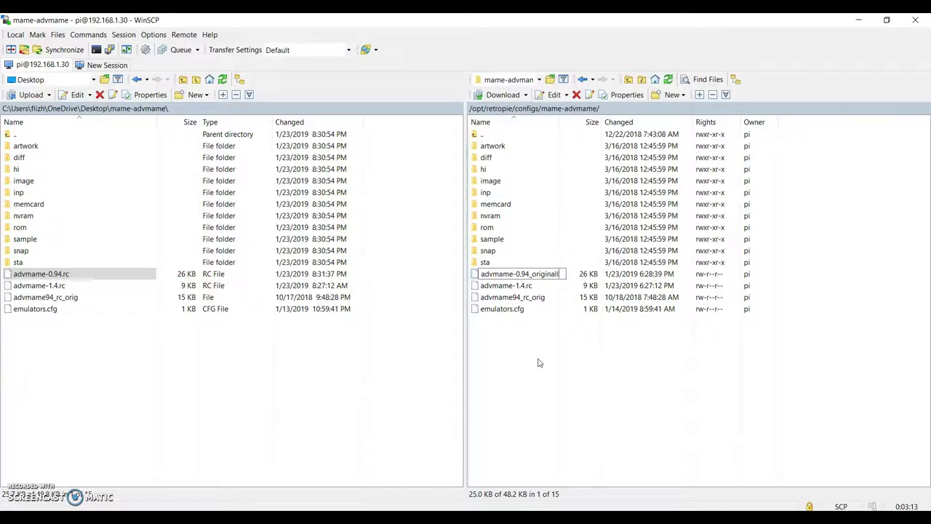
key(Return)
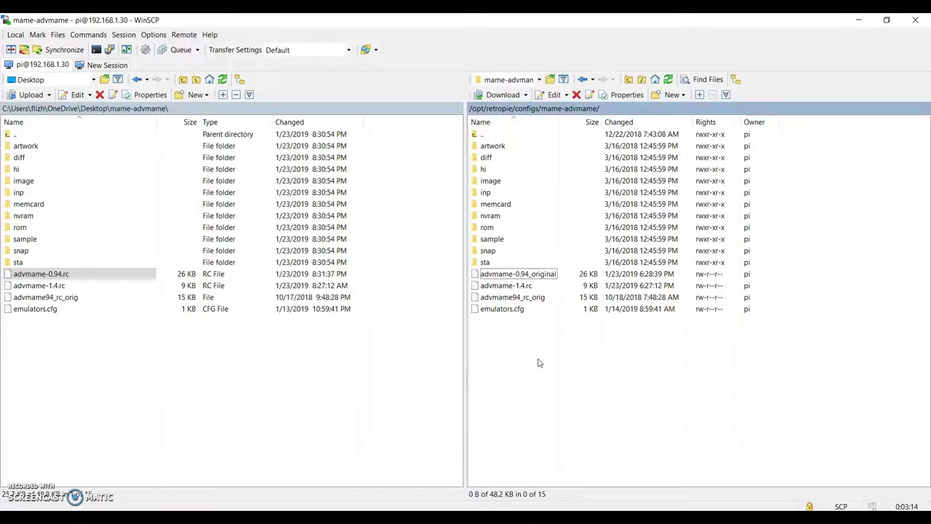
click(534, 298)
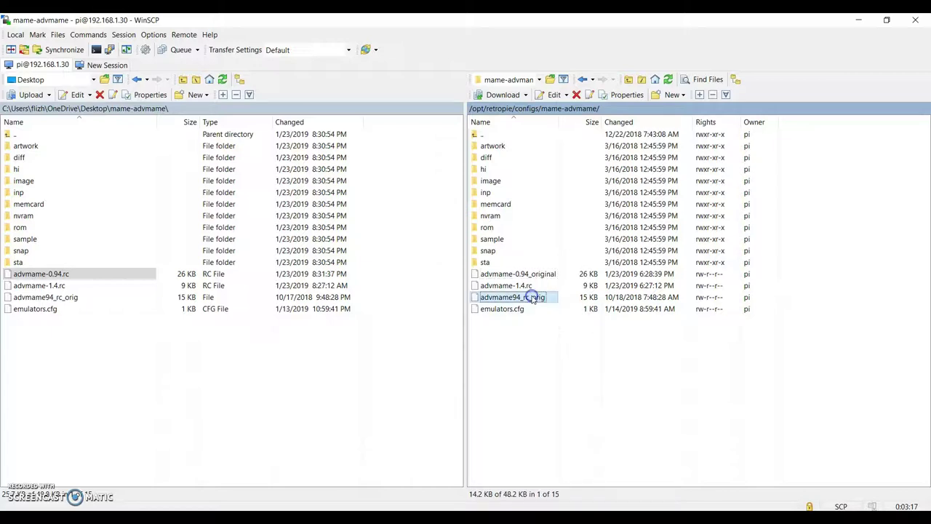
- Upload the edited advmame-0.94.rc from the local mame-advmame folder to the remote mame-advmame folder
click(66, 276)
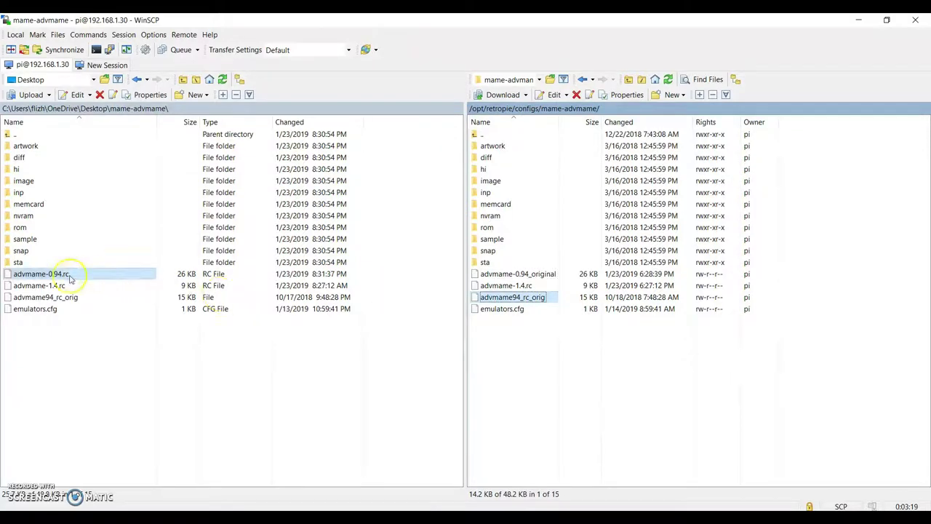
drag(64, 277, 507, 375)
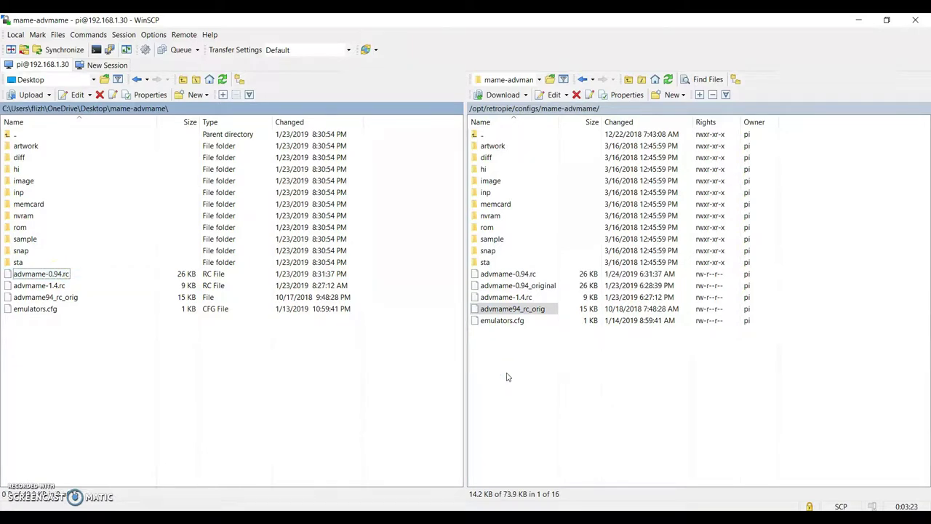
click(532, 371)
click(625, 371)
click(518, 310)
drag(517, 310, 512, 277)
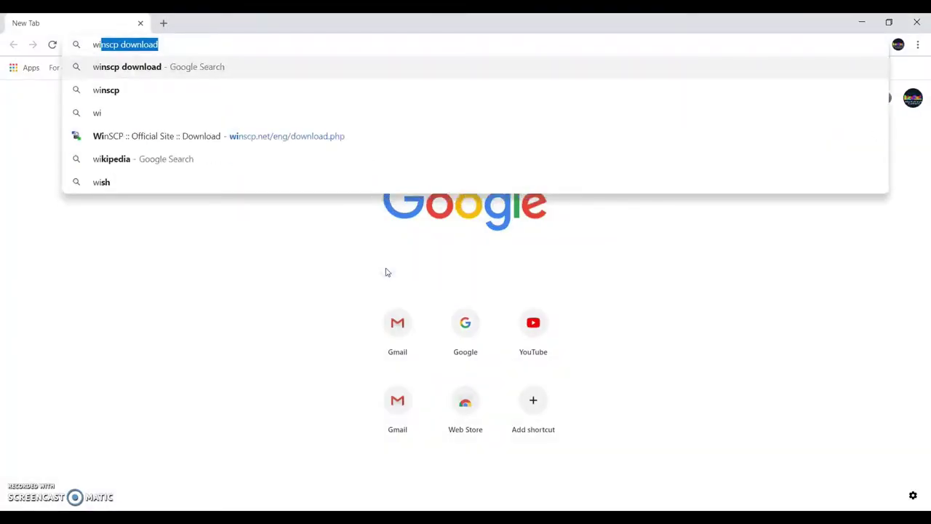
- Switch to Chrome and search the web for win32 disk imager
text(n32 dis)
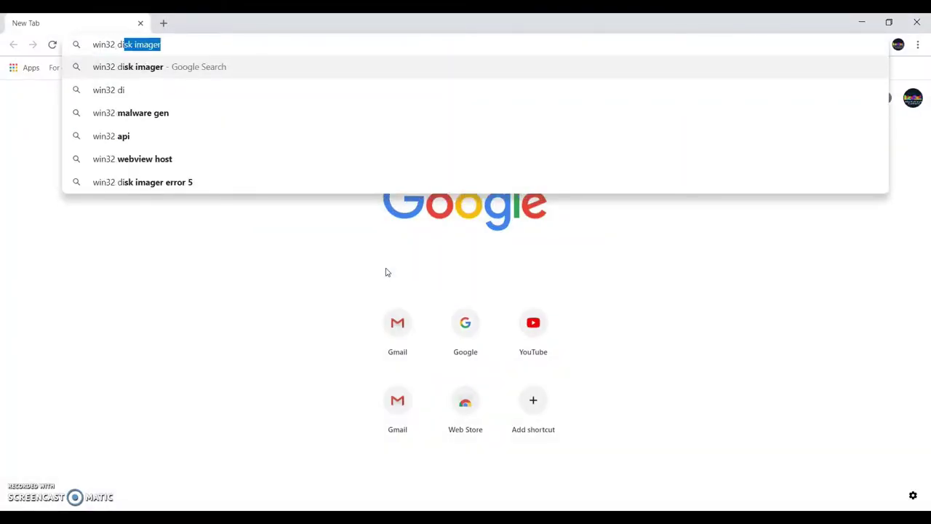
key(Return)
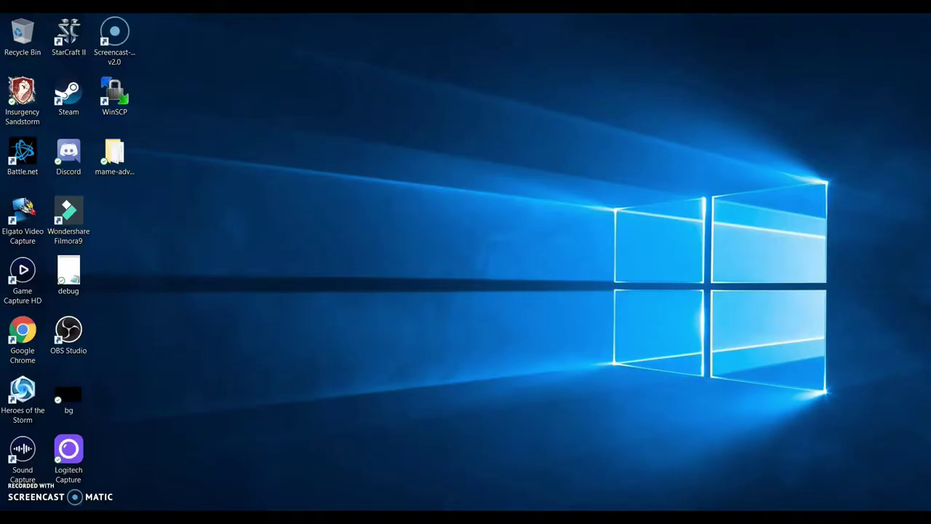
- Install Win32DiskImager with a desktop shortcut, accepting the license agreement, and finish setup by launching the program without viewing README.txt
click(383, 328)
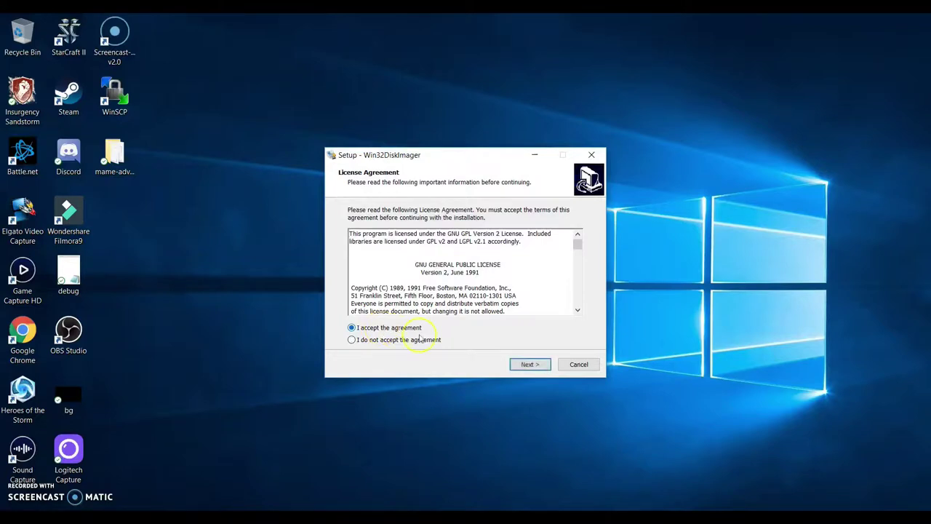
click(529, 365)
click(530, 365)
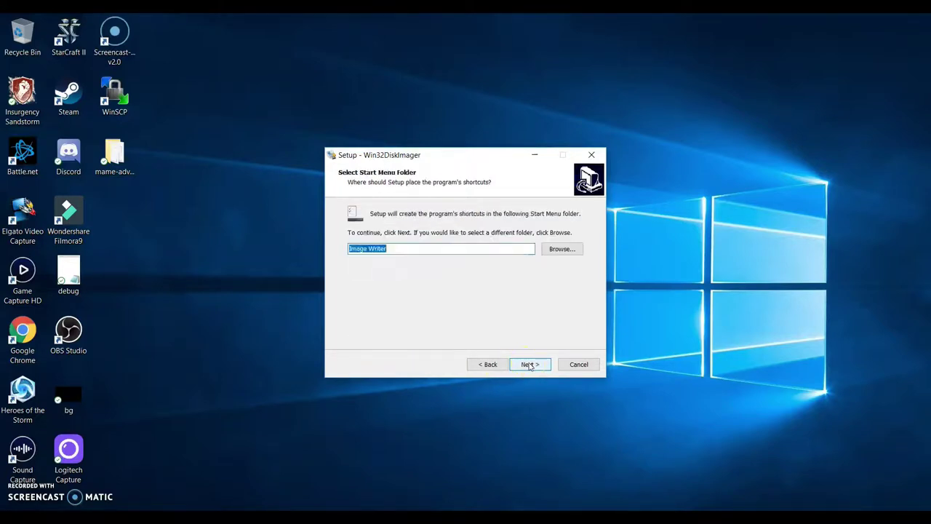
click(529, 365)
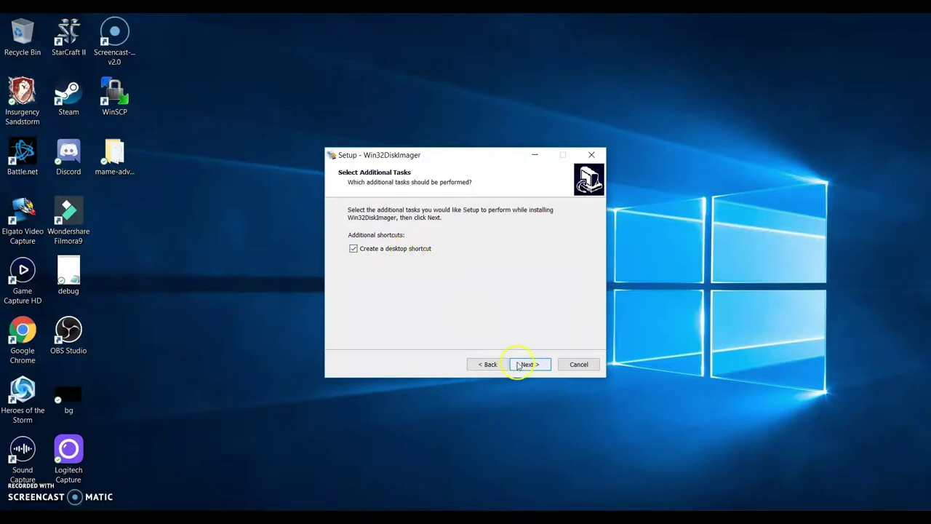
click(520, 365)
click(521, 365)
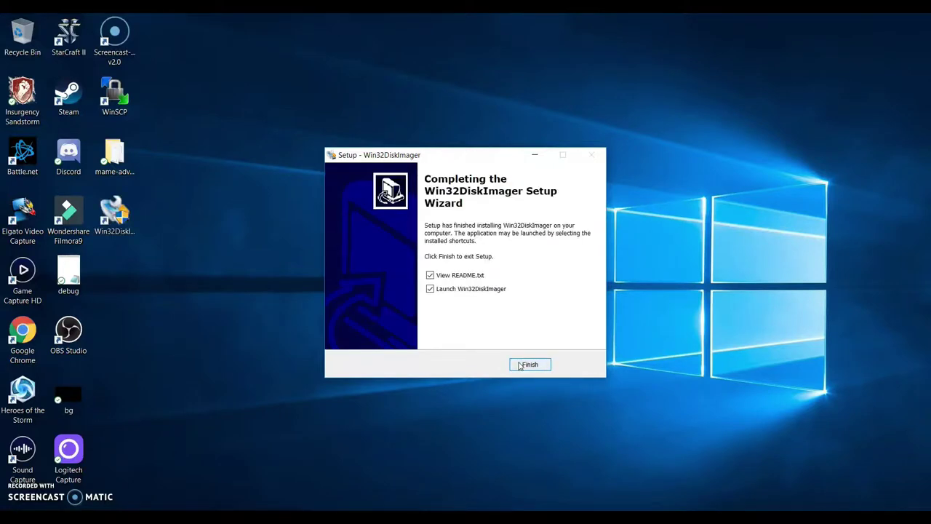
click(430, 276)
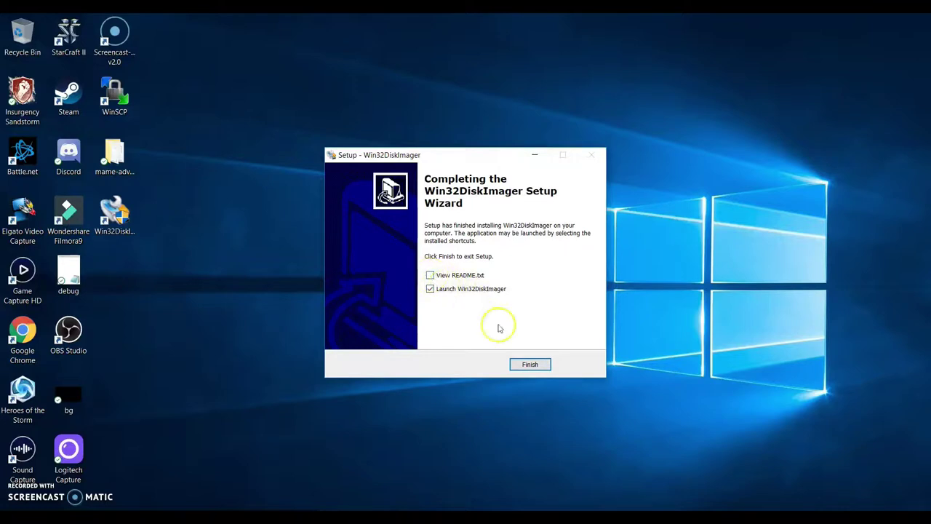
click(530, 365)
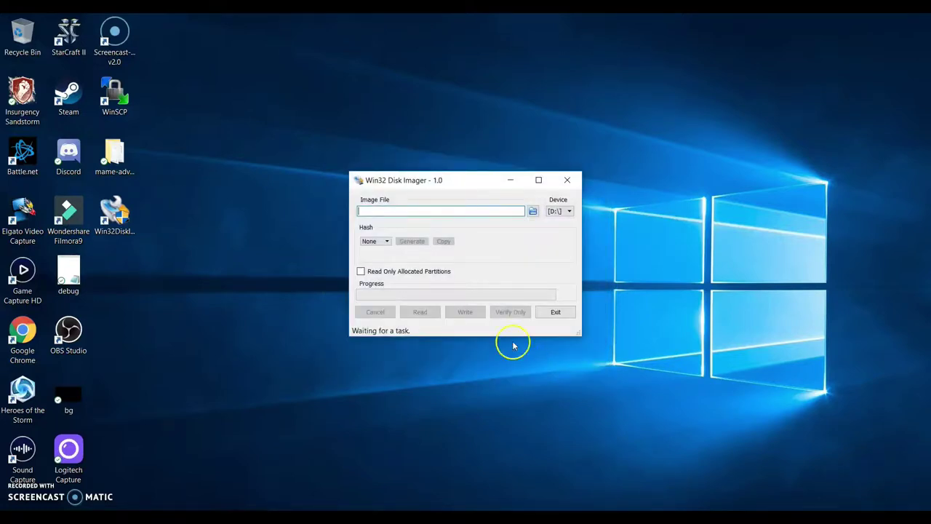
- Check which drives Win32 Disk Imager offers as the device
drag(471, 185, 390, 173)
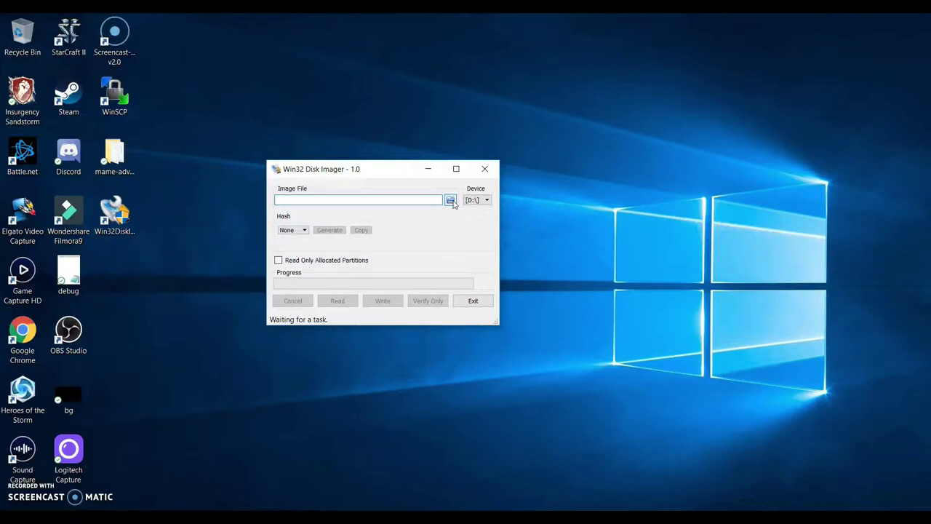
click(488, 200)
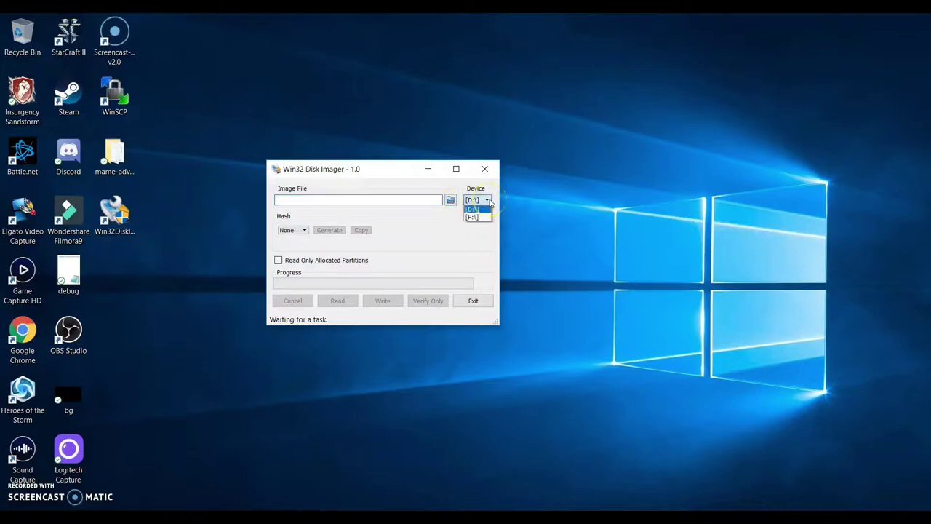
click(482, 209)
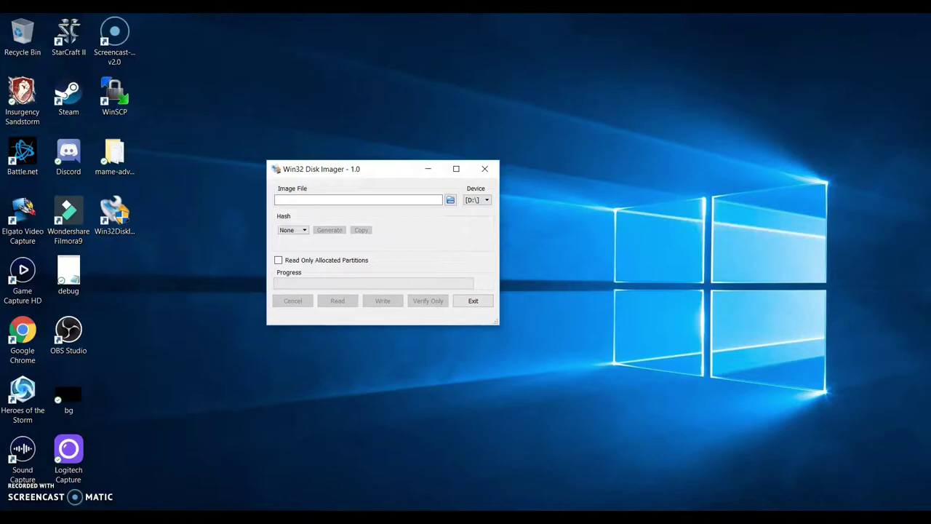
- Switch to File Explorer and examine the files on the boot (F:) drive to identify the Pi's SD card
key(alt+Tab)
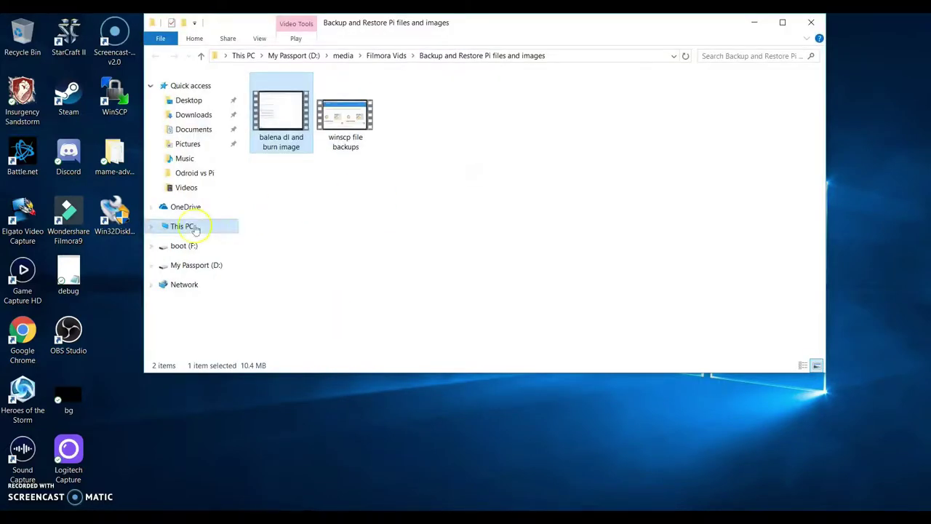
click(183, 246)
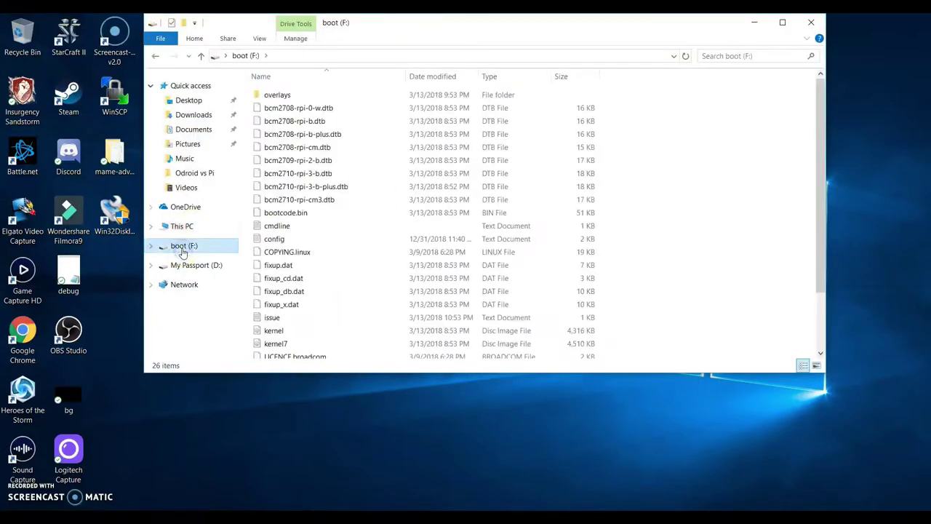
double_click(505, 28)
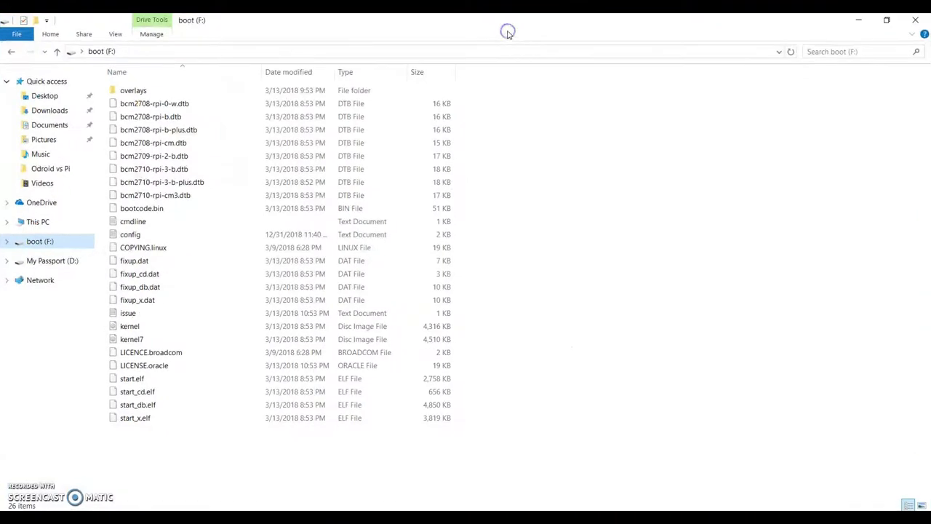
click(163, 341)
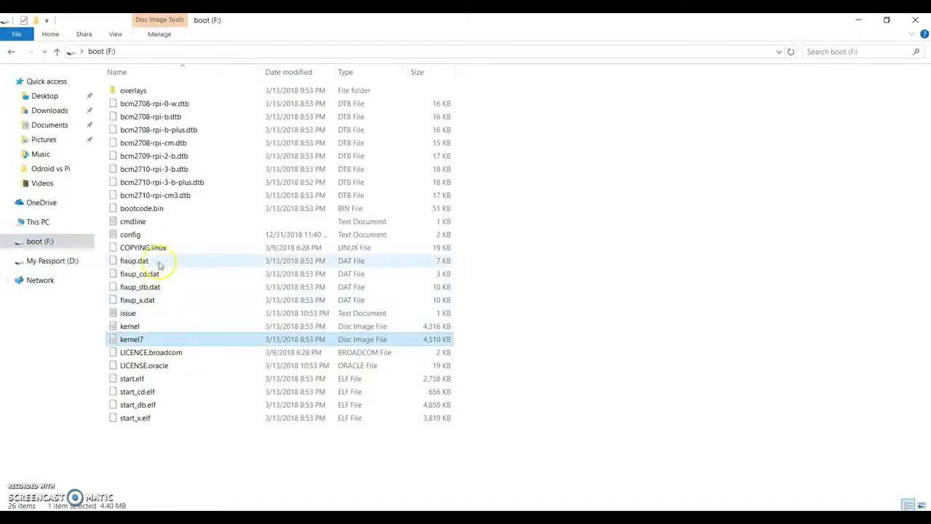
click(160, 236)
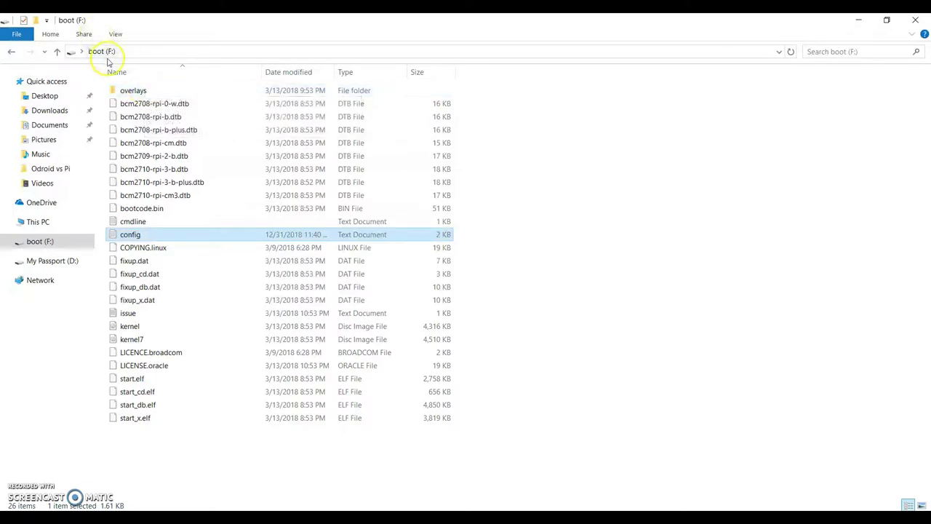
click(857, 27)
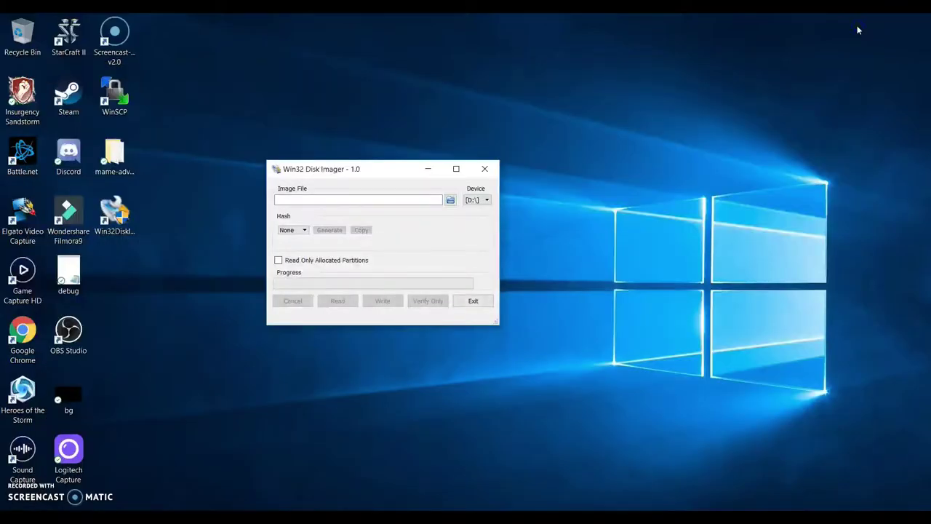
- Set the Win32 Disk Imager device to F:\ and browse for the image file location in Pi Images on My Passport (D:)
click(486, 201)
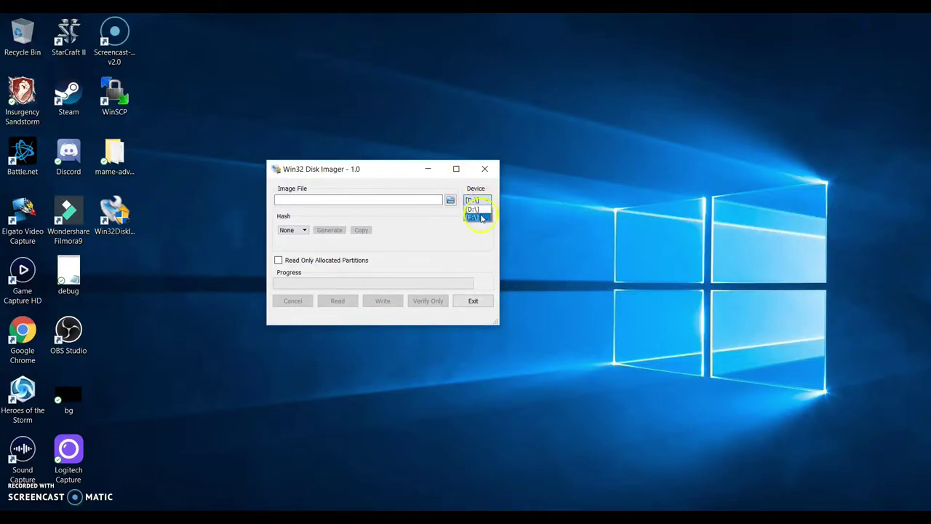
click(478, 219)
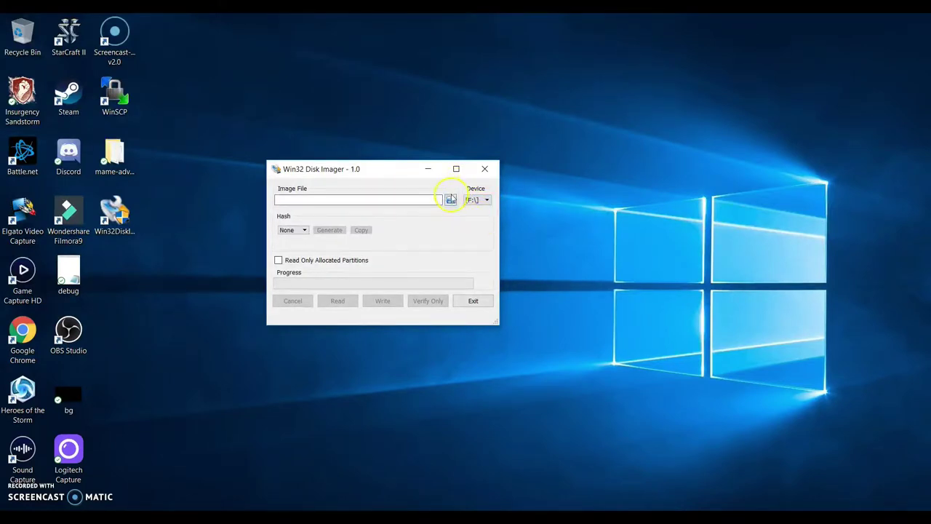
click(450, 201)
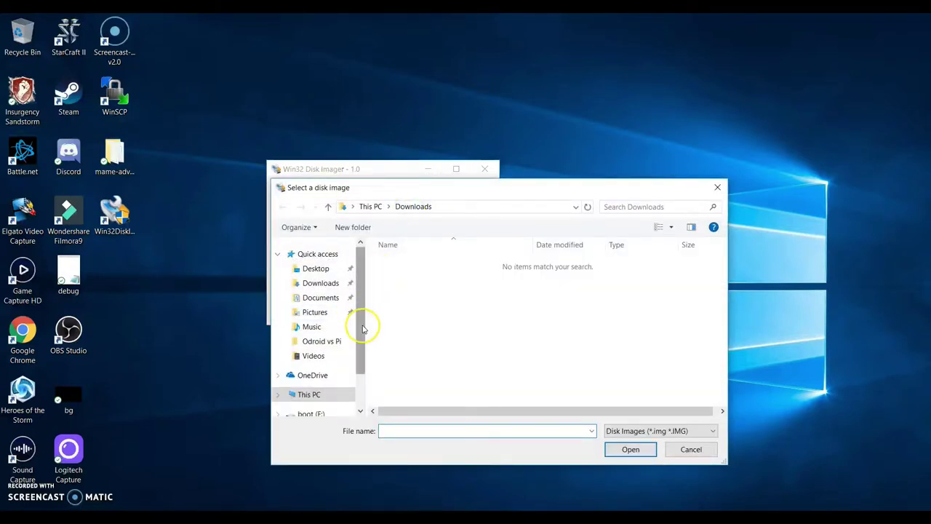
drag(363, 329, 359, 410)
click(318, 386)
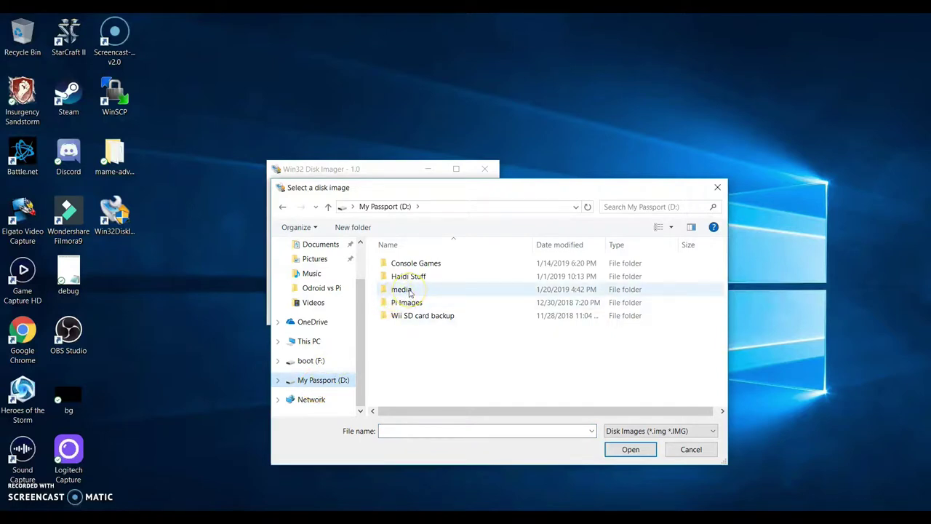
click(405, 304)
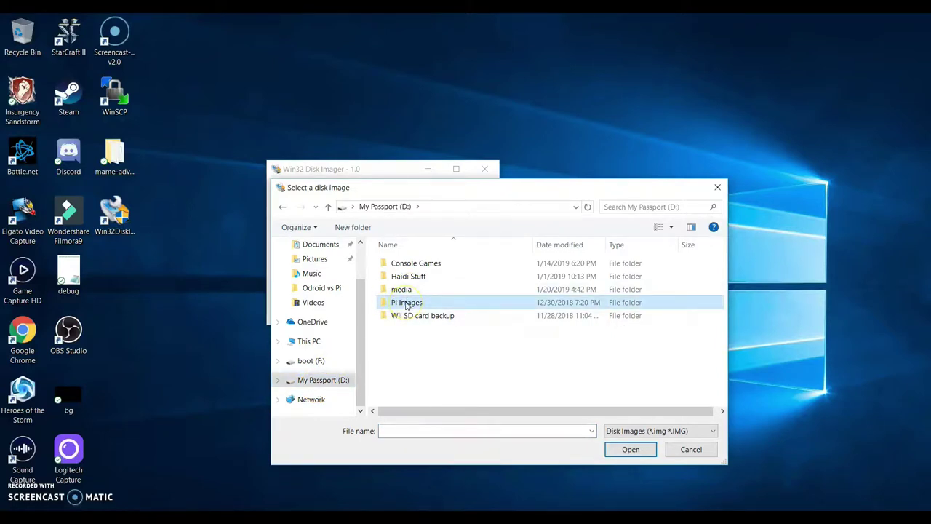
click(407, 304)
double_click(385, 303)
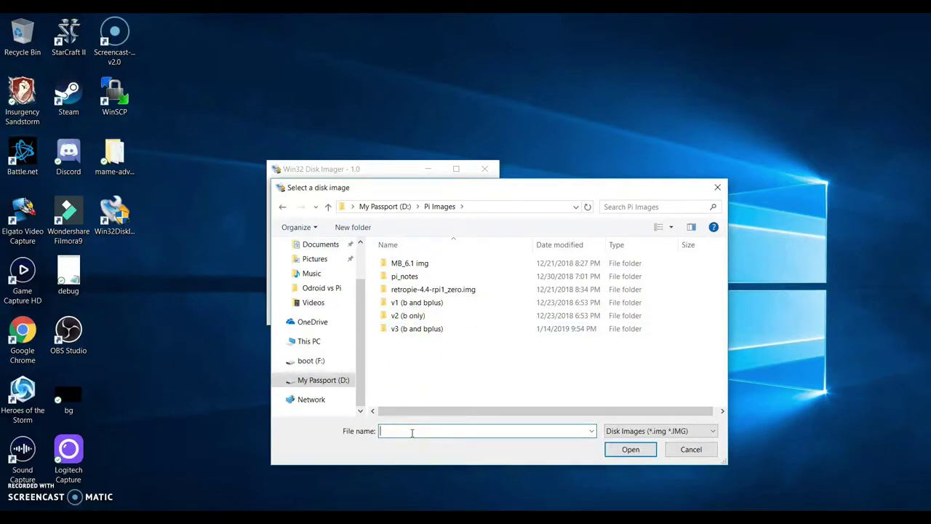
- Name the image file backup_image in the Pi Images folder and accept the path
key(BackSpace)
key(BackSpace)
key(BackSpace)
text(backup_images)
click(624, 451)
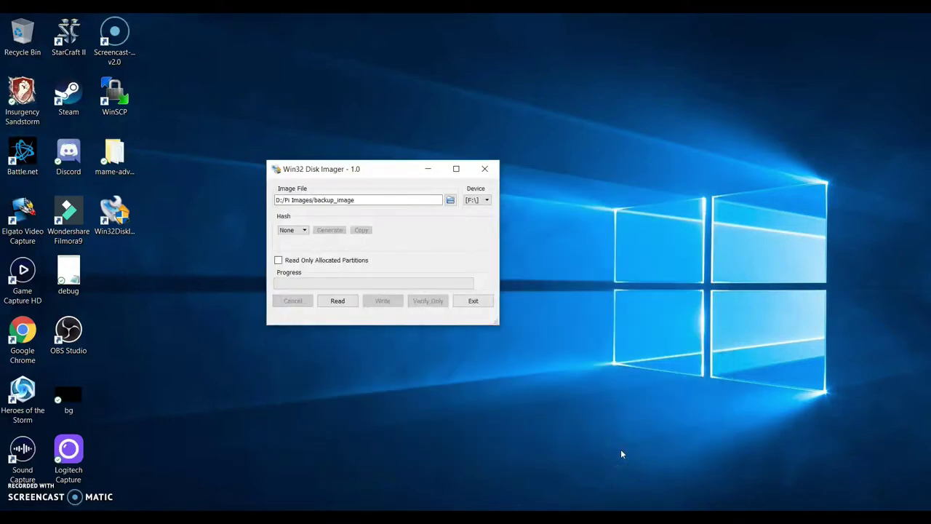
- Start reading the F:\ card into D:/Pi Images/backup_image
click(299, 201)
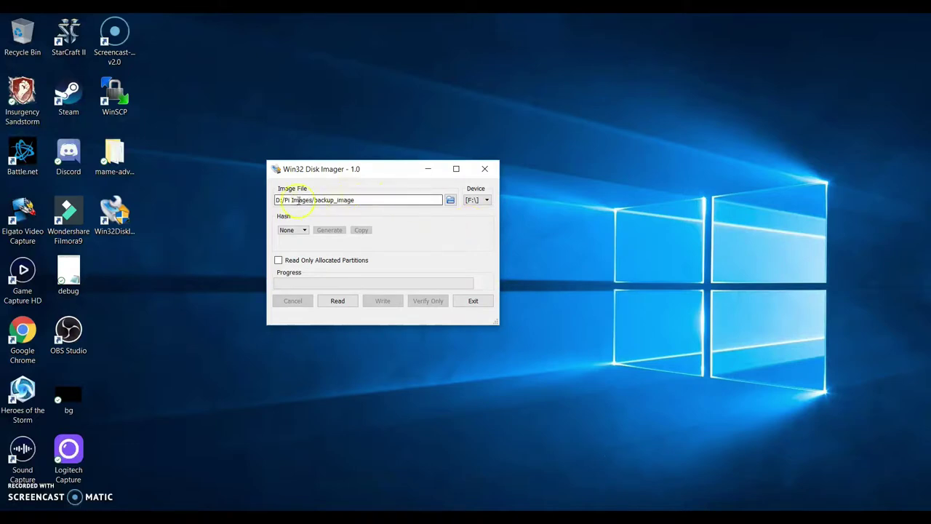
click(337, 301)
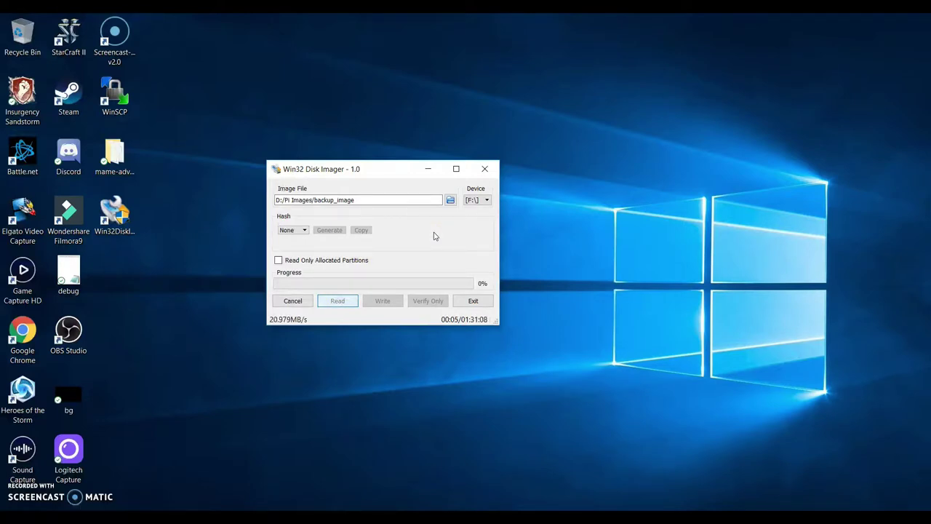
click(432, 251)
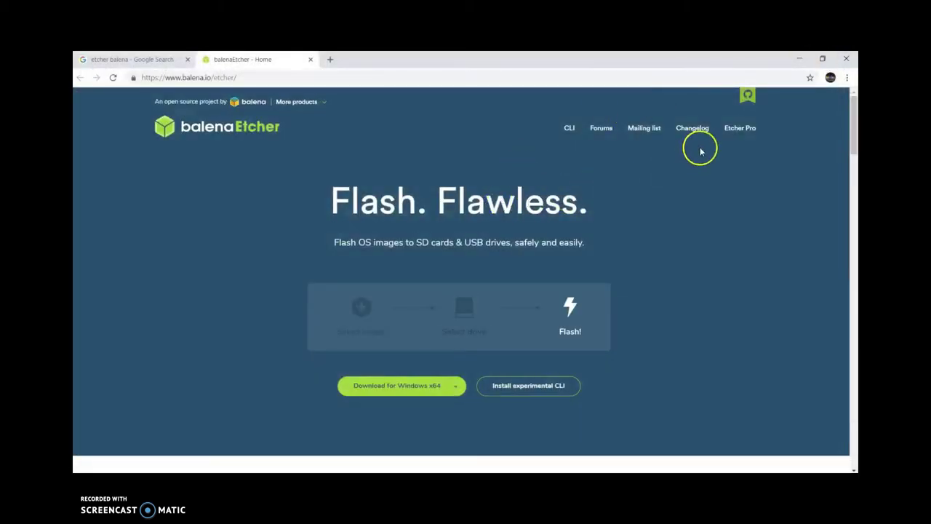
- Download balenaEtcher for Windows x64 and launch balenaEtcher-Portable-1.4.9-x64 from the Downloads folder
click(407, 393)
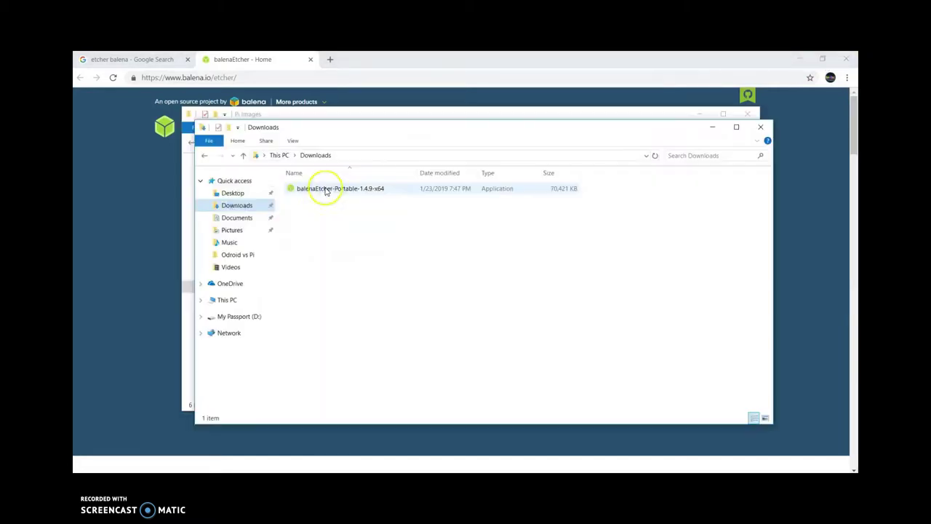
double_click(322, 187)
click(736, 127)
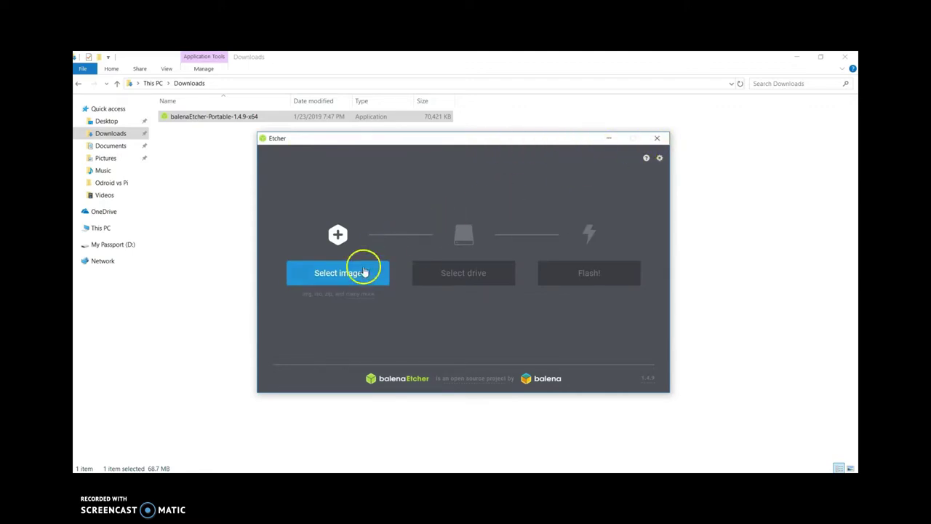
- Load the image OleSchoolGamers_128GB_ComicBook_Ultimate_MBV6_Wiggy_added-coleco-n64_daphne_lightgun from the v3 (b and bplus) folder into Etcher
click(357, 270)
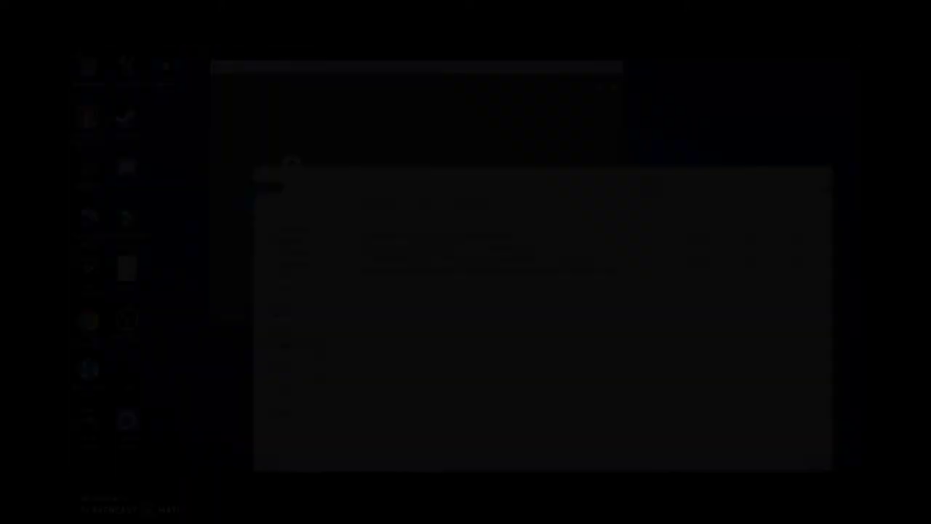
drag(655, 161, 598, 301)
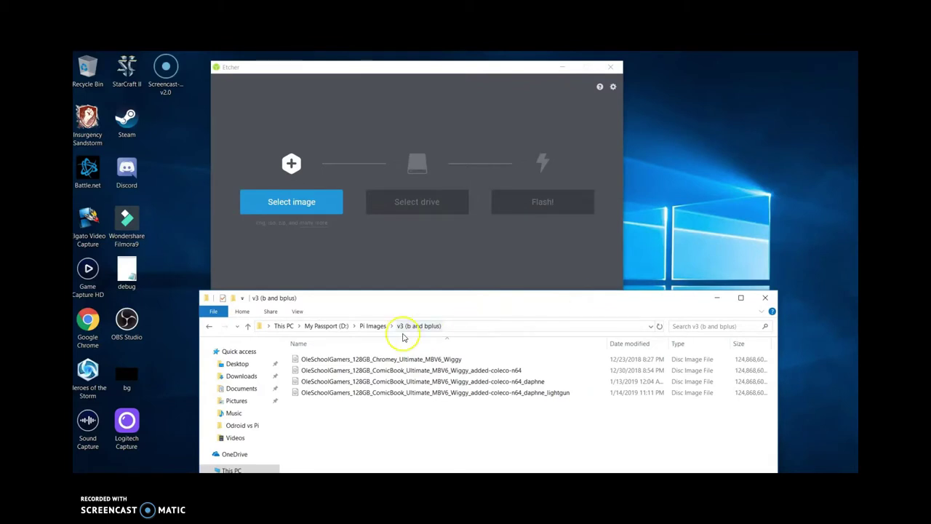
click(408, 397)
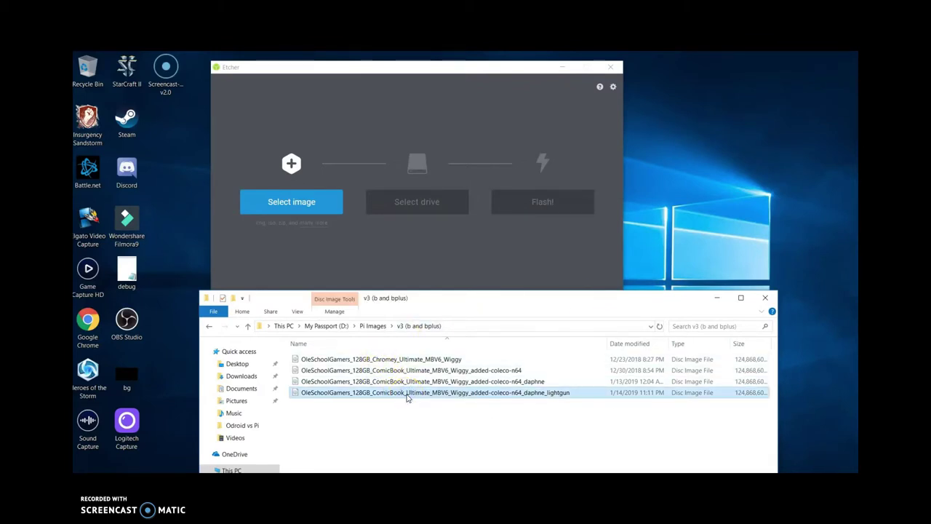
drag(408, 397, 301, 201)
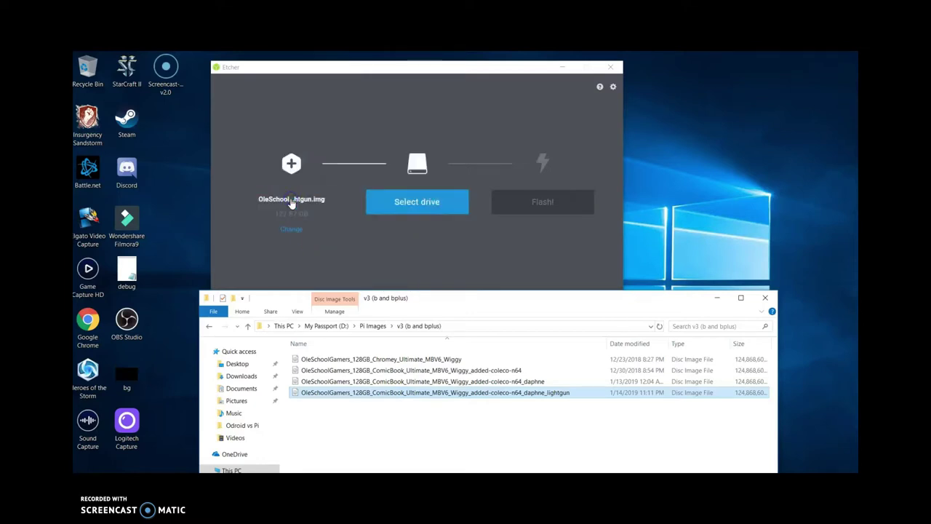
- Select the 127.87 GB Generic- USB3.0 CRW -SD USB Device as the target drive and accept the selection
click(412, 206)
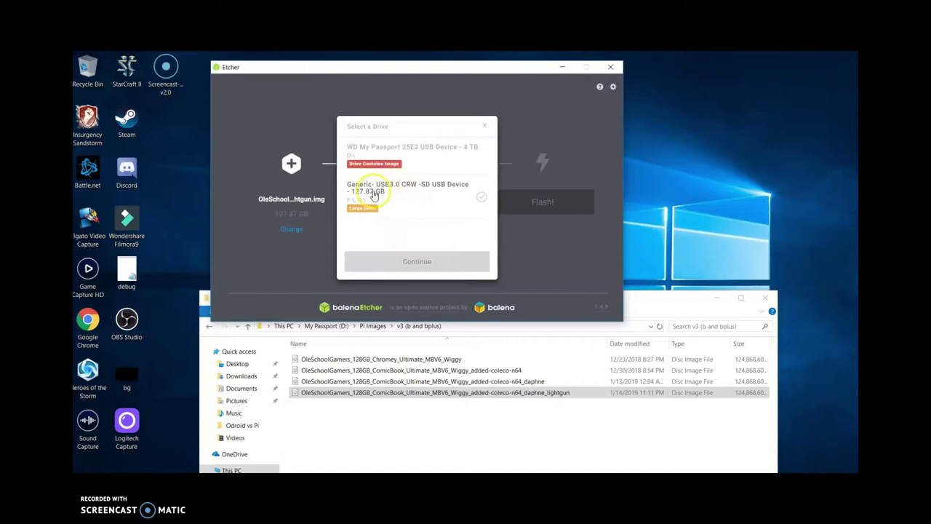
click(447, 203)
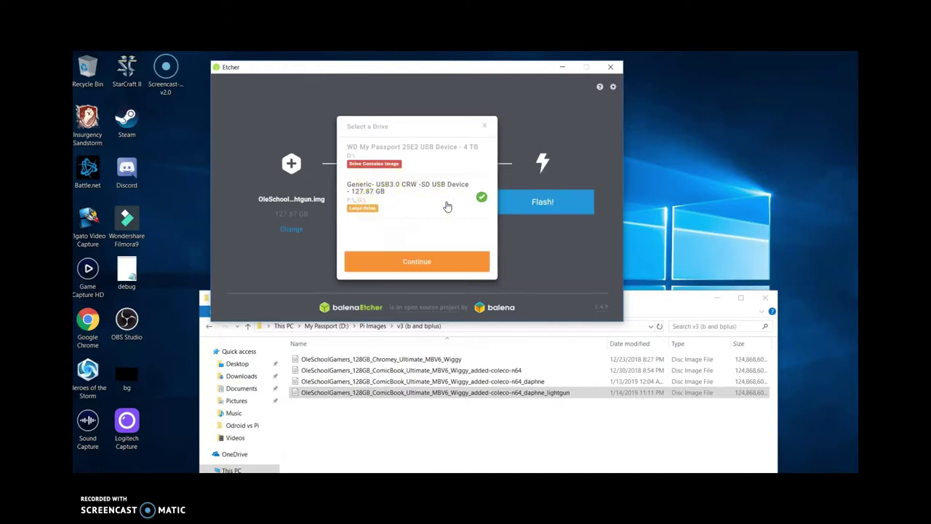
click(426, 262)
- Start flashing the image to the SD card and dismiss the insert-disk prompt for USB Drive (F:)
click(539, 210)
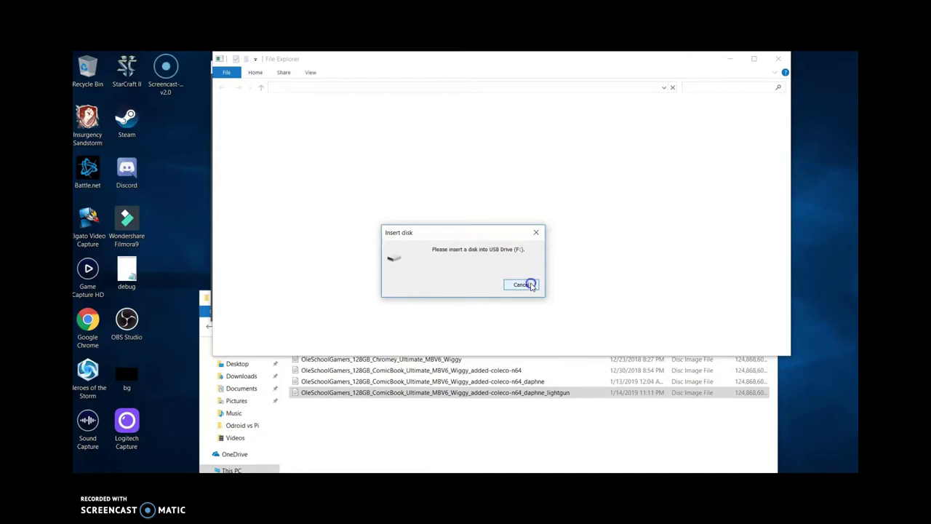
click(531, 285)
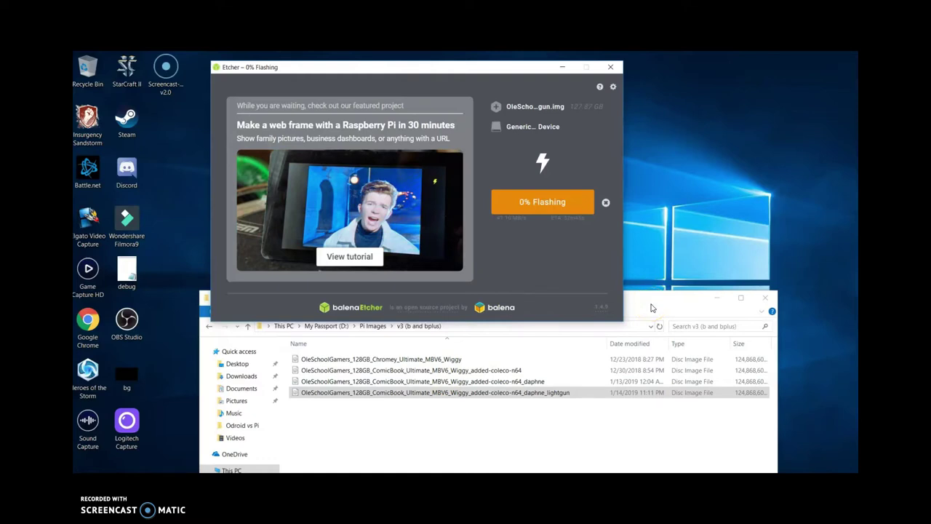
drag(651, 308, 630, 365)
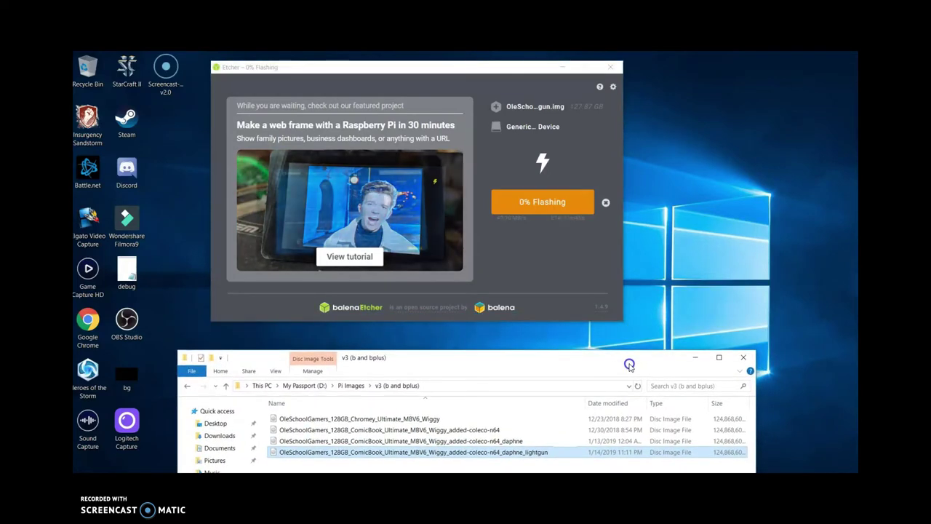
drag(473, 71, 483, 119)
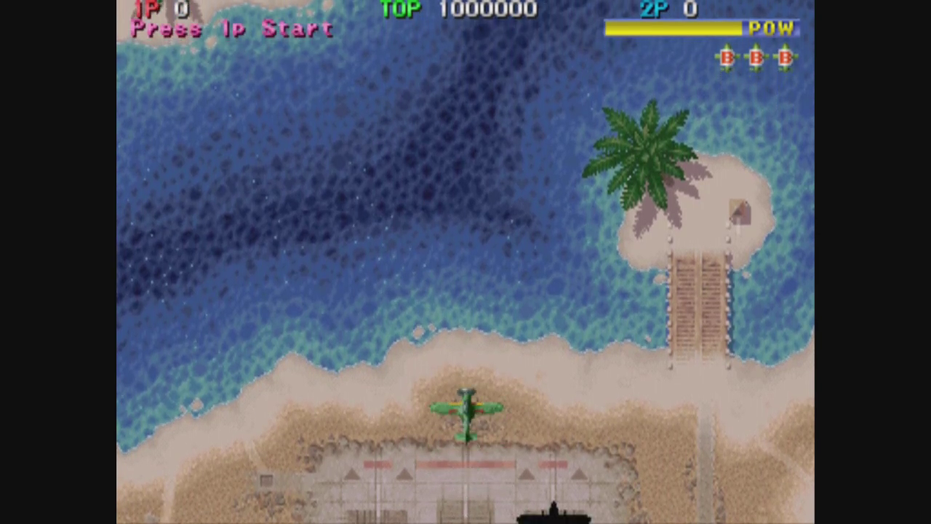
key(Right)
key(space)
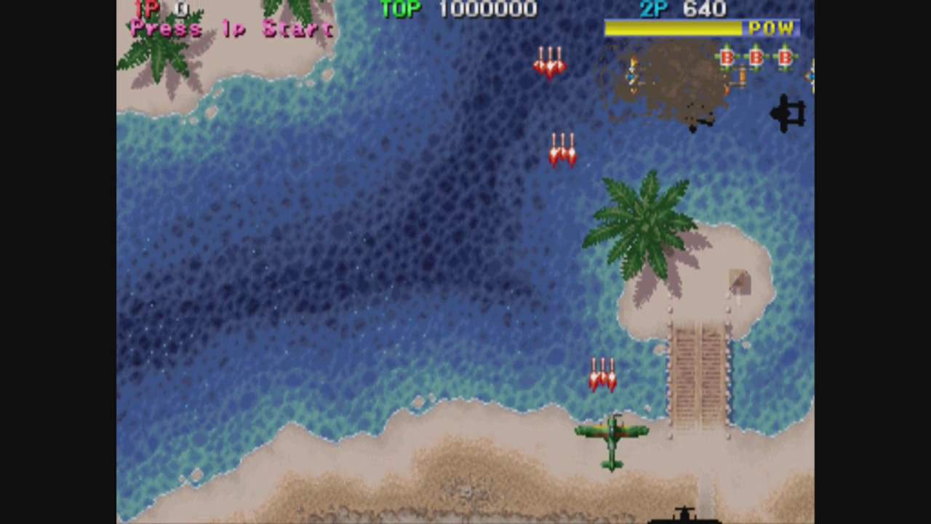
key(Up)
key(space)
key(Left)
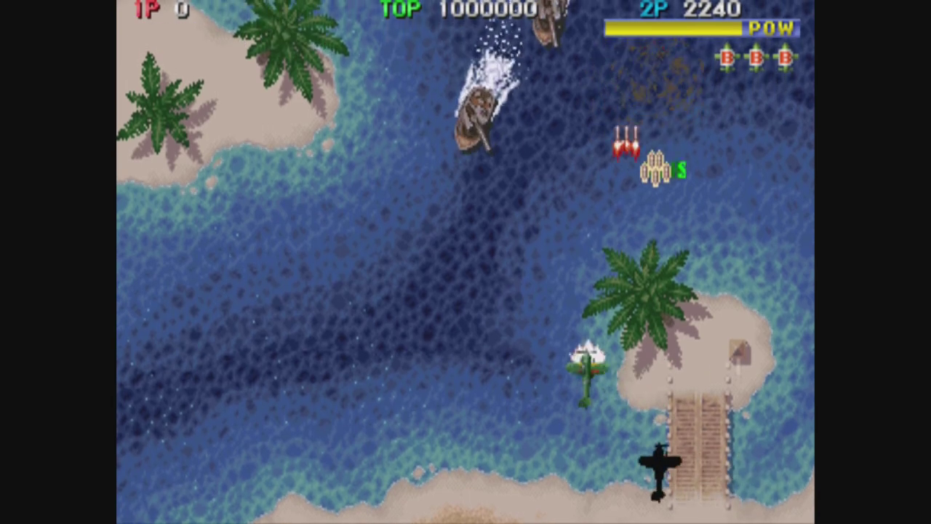
key(Left)
key(space)
key(Right)
key(Down)
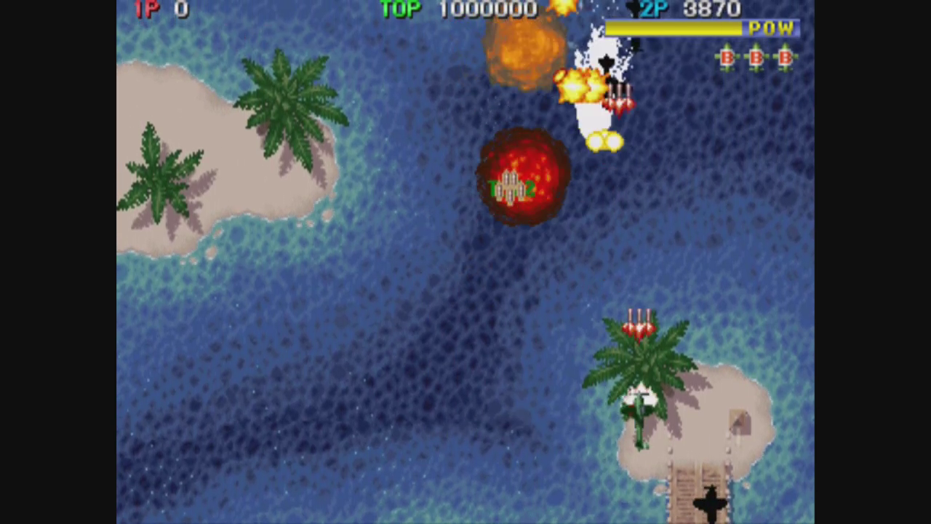
key(Left)
key(space)
key(Up)
key(Left)
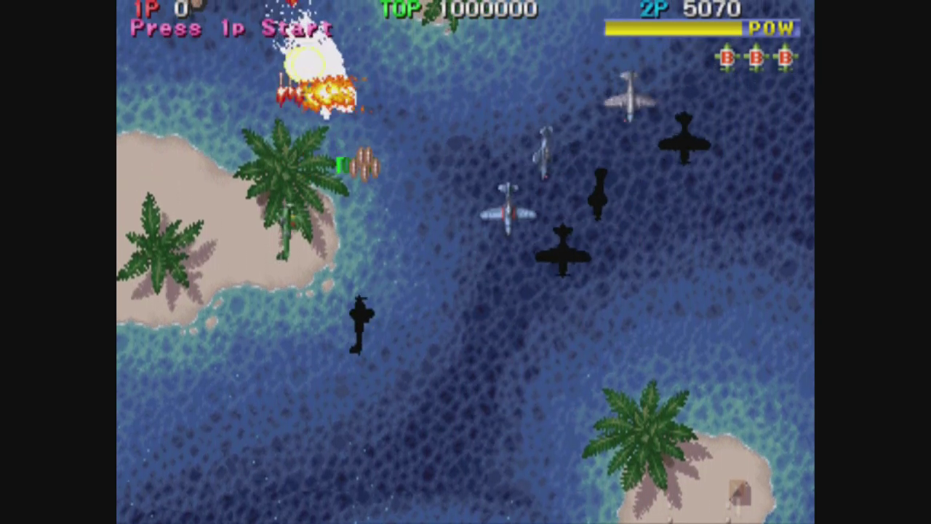
key(space)
key(Down)
key(Left)
key(Down)
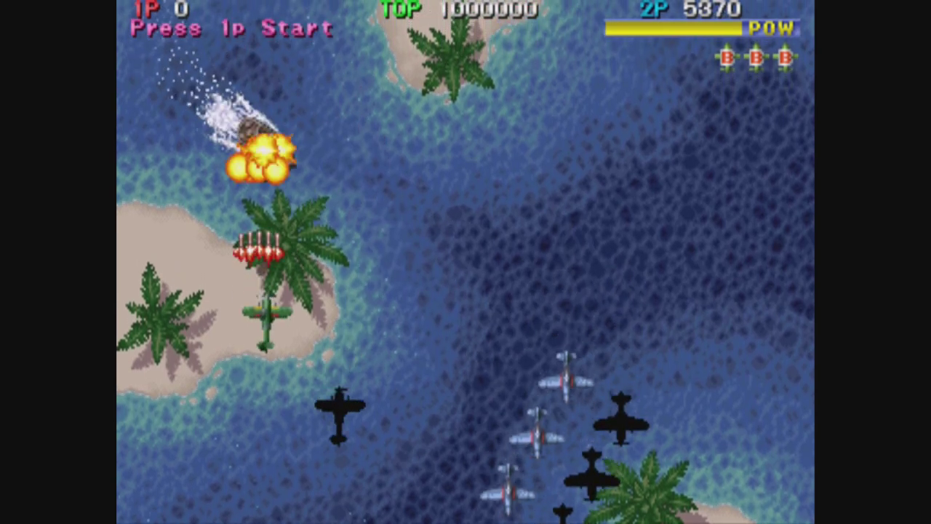
key(space)
key(Right)
key(Right)
key(Down)
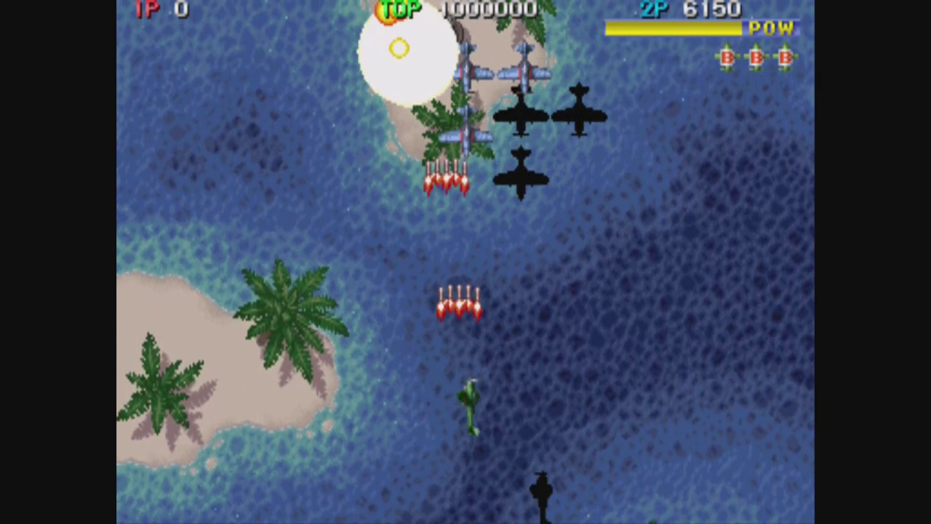
key(space)
key(Right)
key(Left)
key(Down)
key(Left)
key(Right)
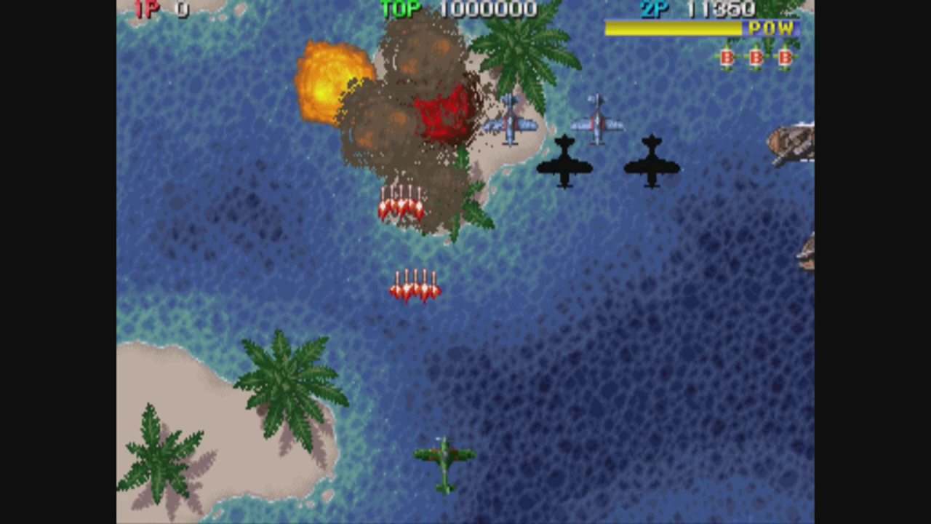
key(space)
key(Right)
key(Right)
key(Left)
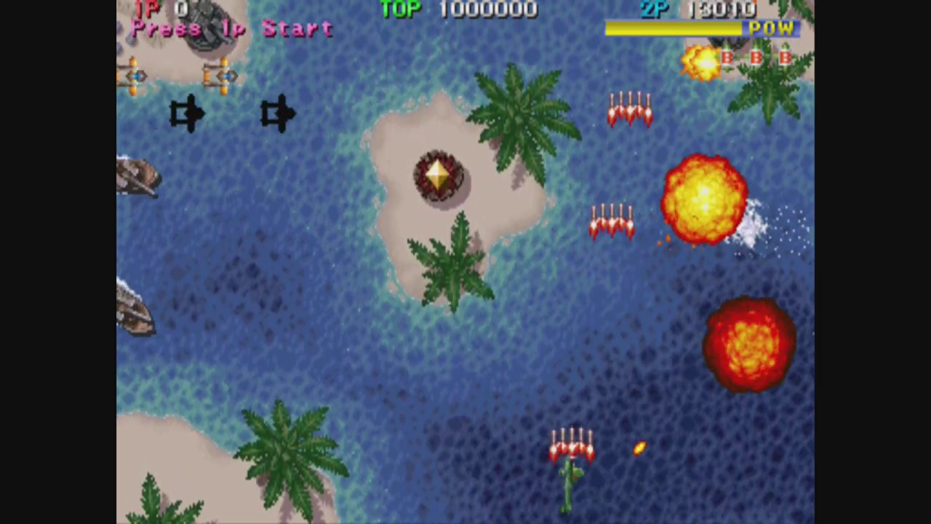